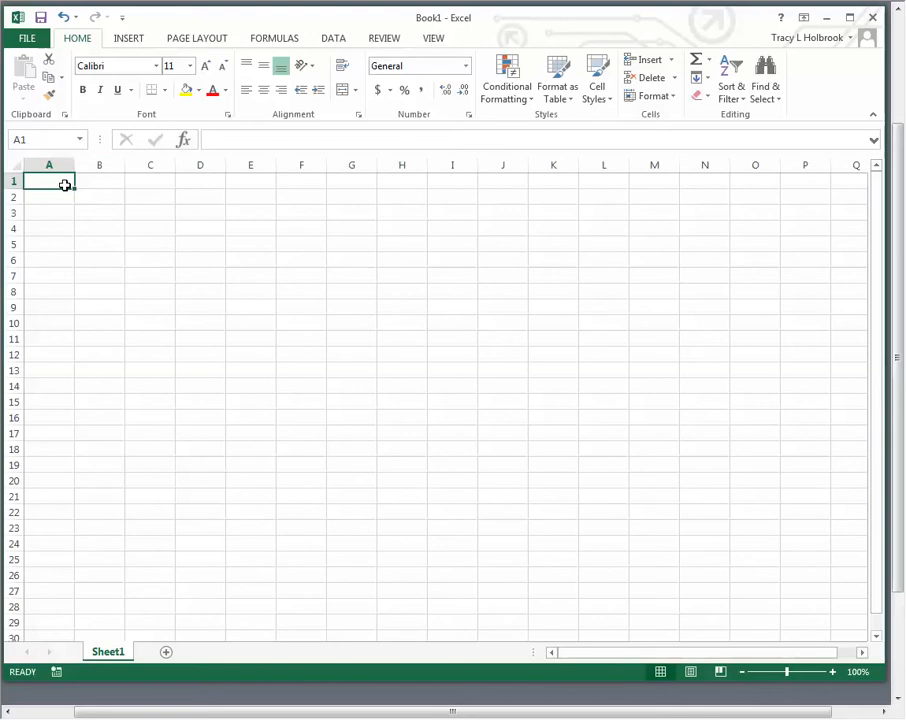
- Label column A "concentration" in A1 with the unit "ppm" in A2, and widen the column to fit the heading
{"action": "type", "text": "concen"}
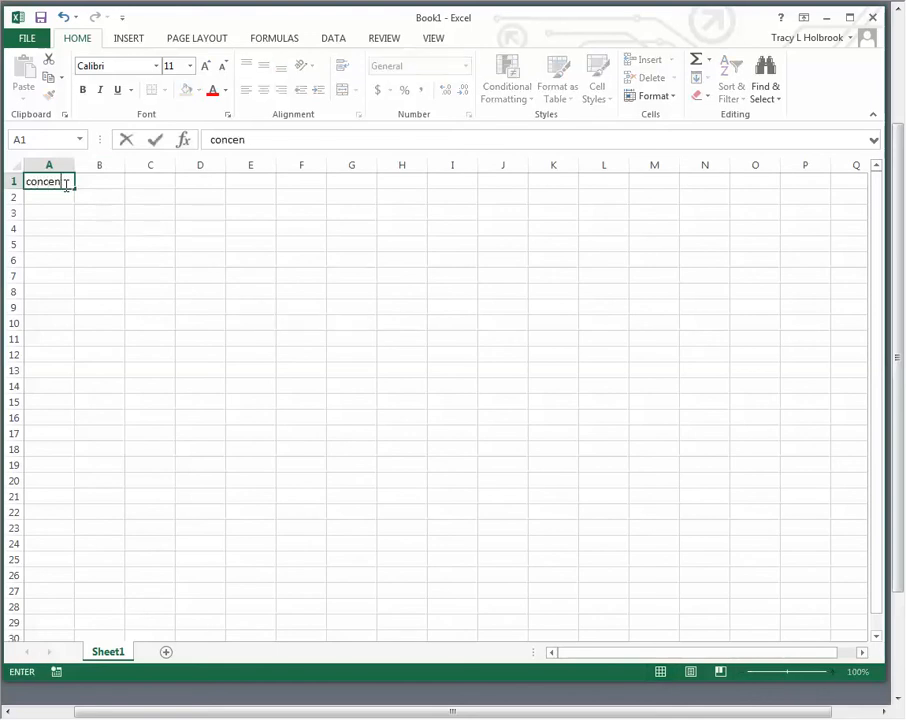
{"action": "type", "text": "tration"}
{"action": "key", "text": "Return"}
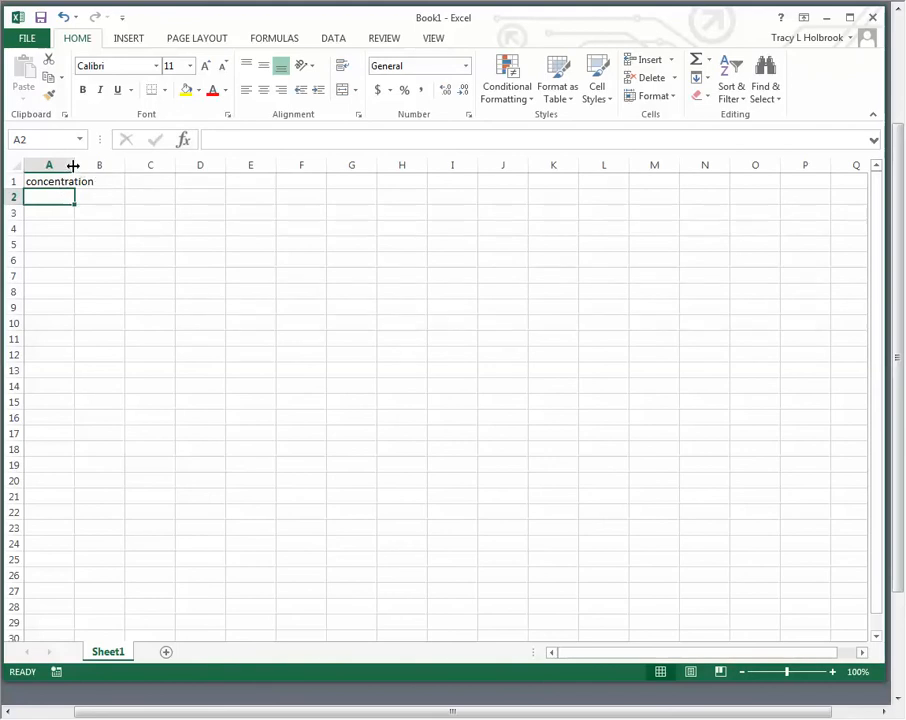
{"action": "left_click_drag", "start_coordinate": [73, 165], "coordinate": [100, 167]}
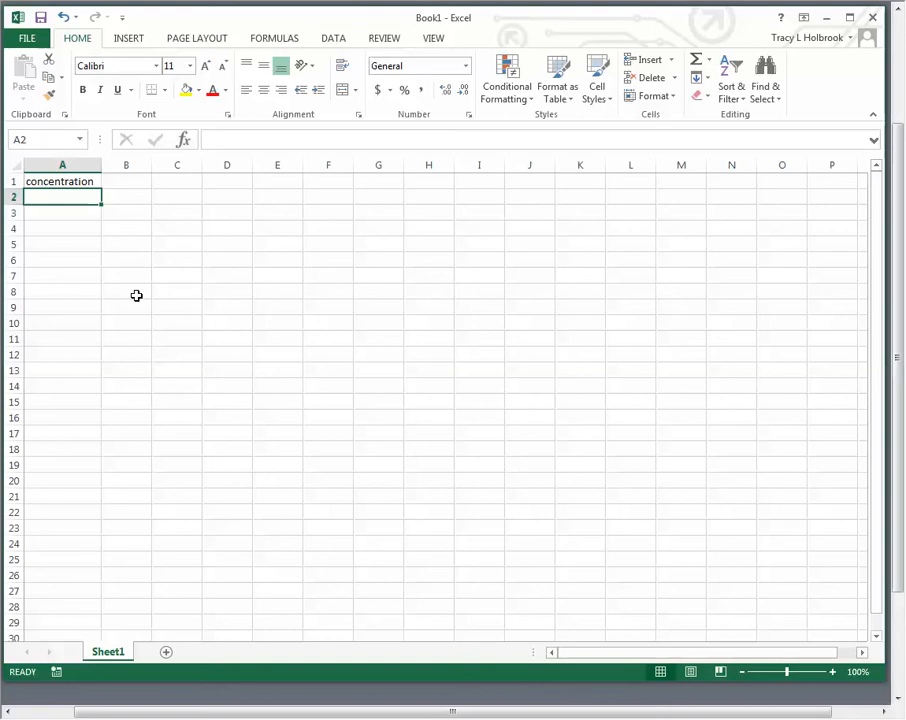
{"action": "type", "text": "ppm"}
{"action": "key", "text": "Return"}
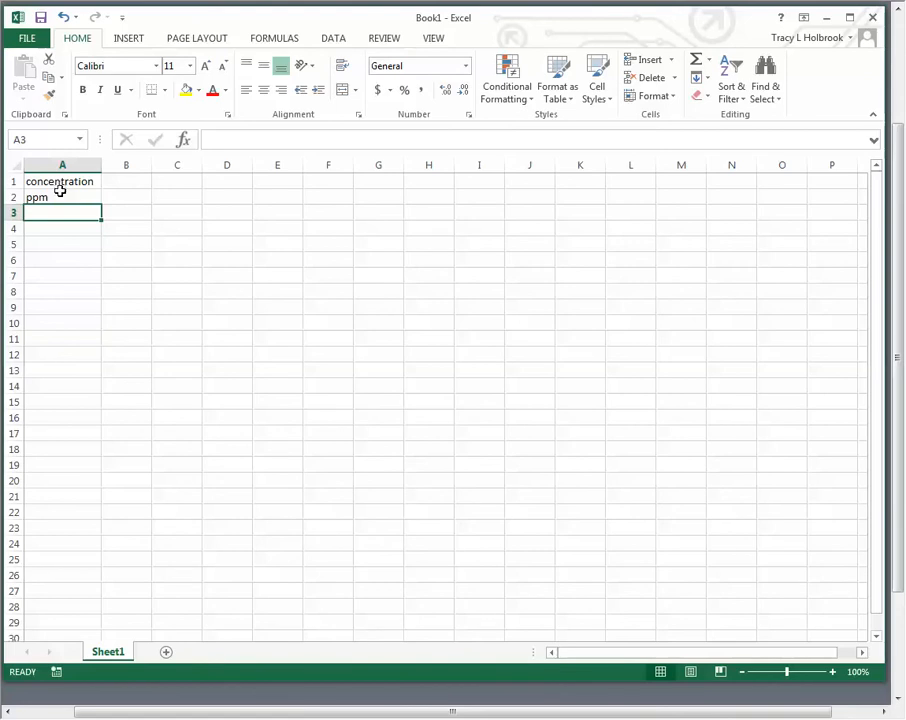
- Enter the heading "area" in cell B1
{"action": "left_click", "coordinate": [124, 186]}
{"action": "type", "text": "area"}
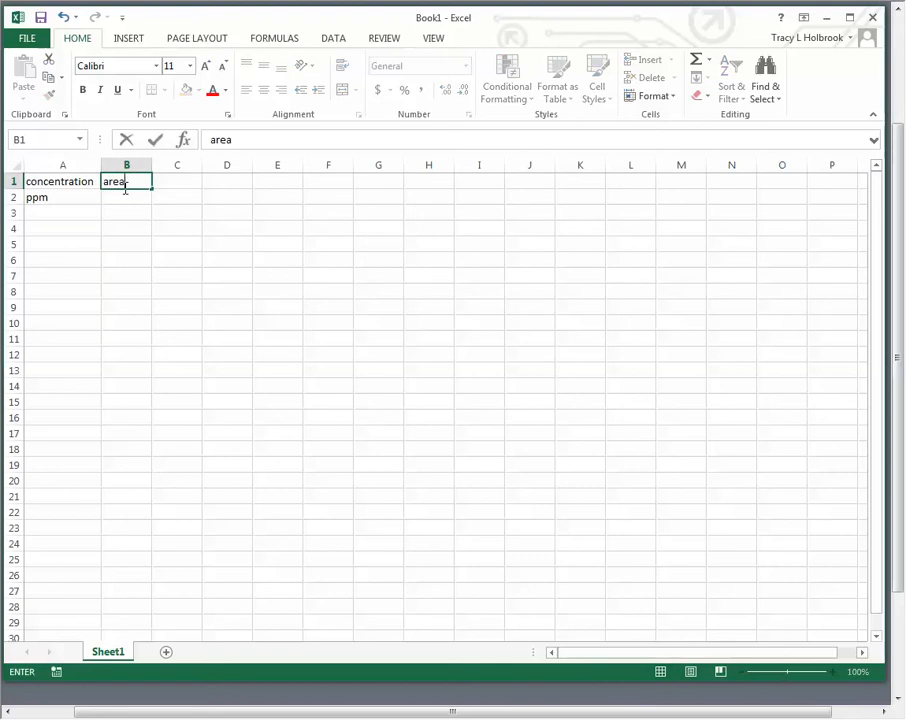
{"action": "key", "text": "Return"}
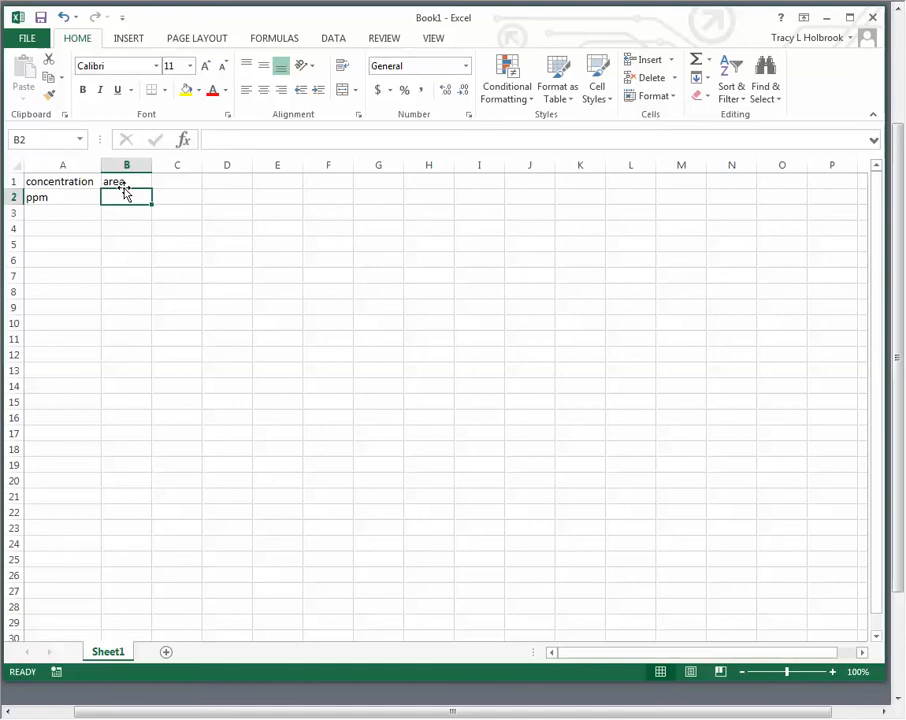
- Enter the standard concentrations 1.034, 0.517 and 0.259 in cells A4 to A6
{"action": "left_click", "coordinate": [65, 214]}
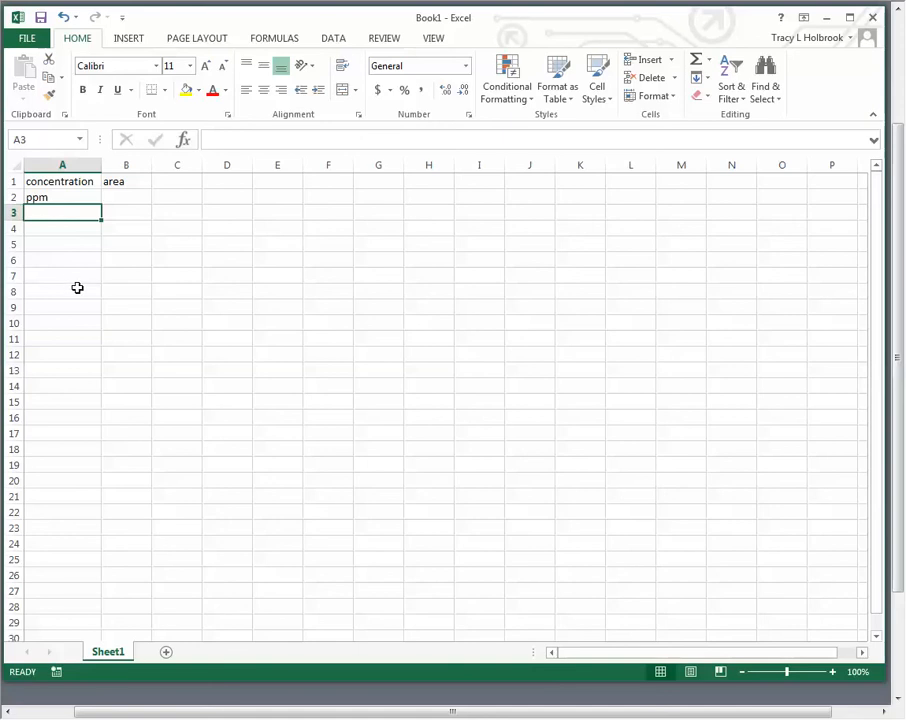
{"action": "key", "text": "Down"}
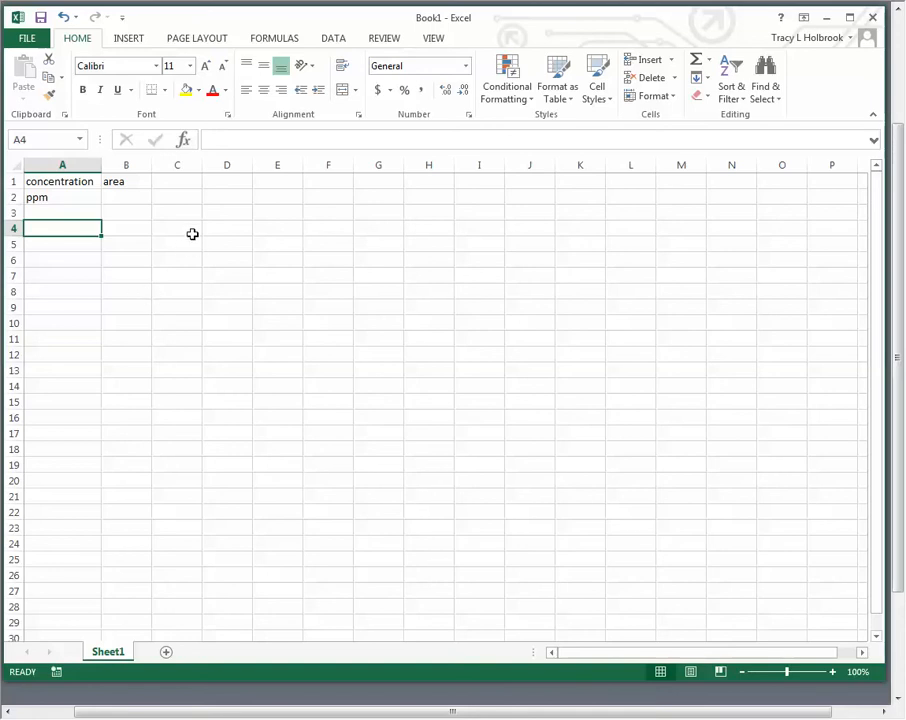
{"action": "type", "text": "1.034"}
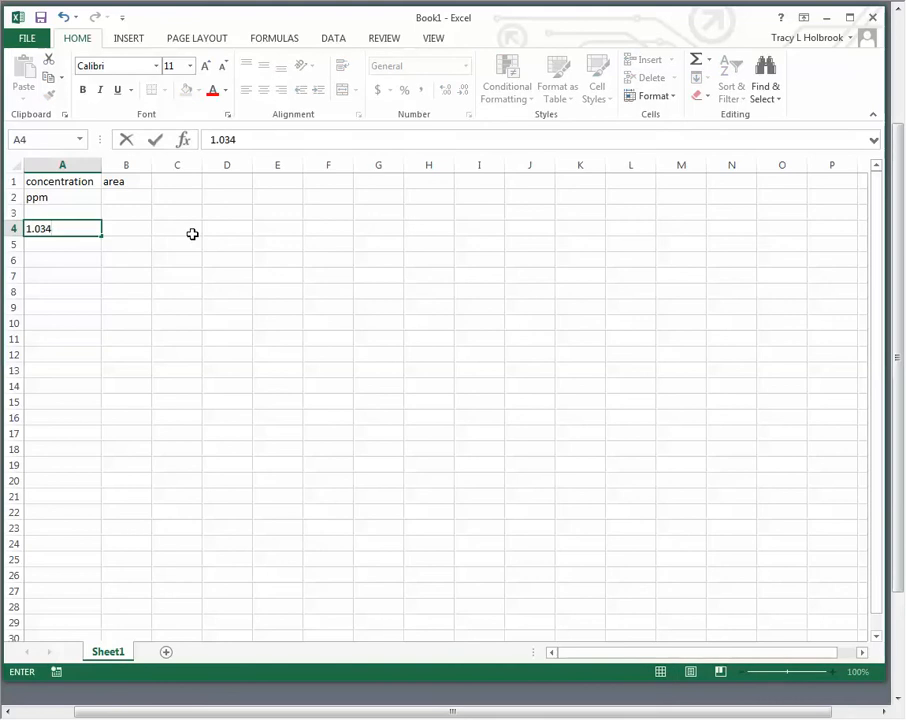
{"action": "key", "text": "Return"}
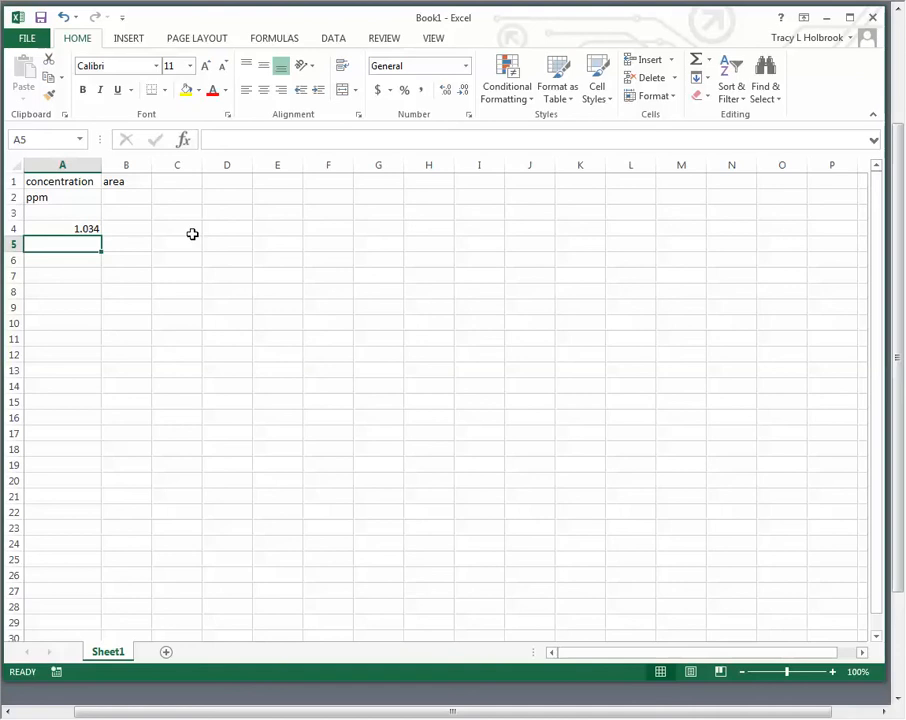
{"action": "mouse_move", "coordinate": [481, 20]}
{"action": "left_mouse_down"}
{"action": "mouse_move", "coordinate": [483, 249]}
{"action": "mouse_move", "coordinate": [481, 180]}
{"action": "left_mouse_up"}
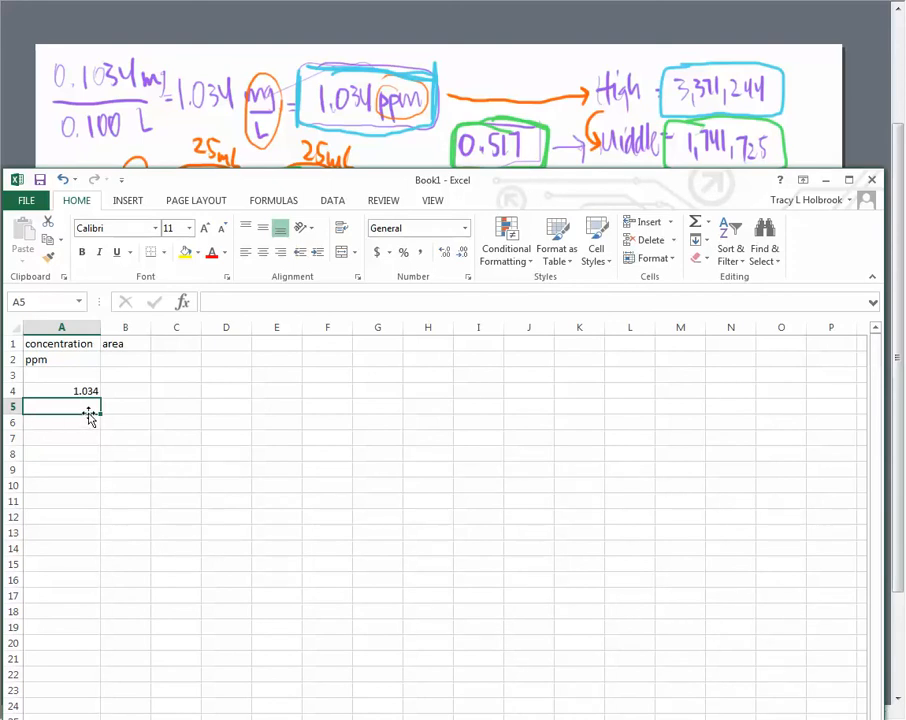
{"action": "type", "text": "0.517"}
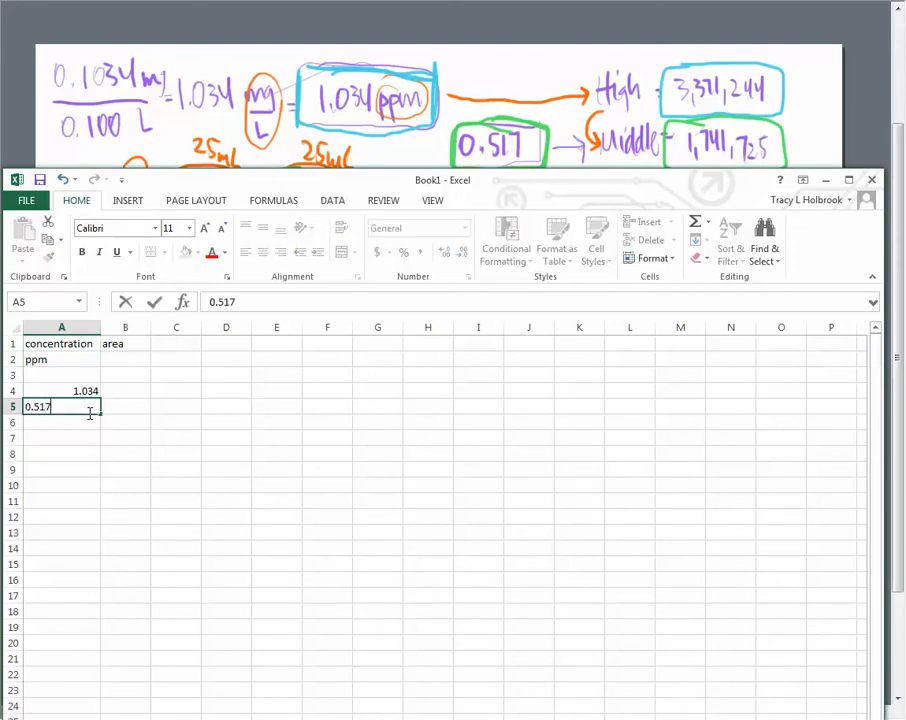
{"action": "key", "text": "Return"}
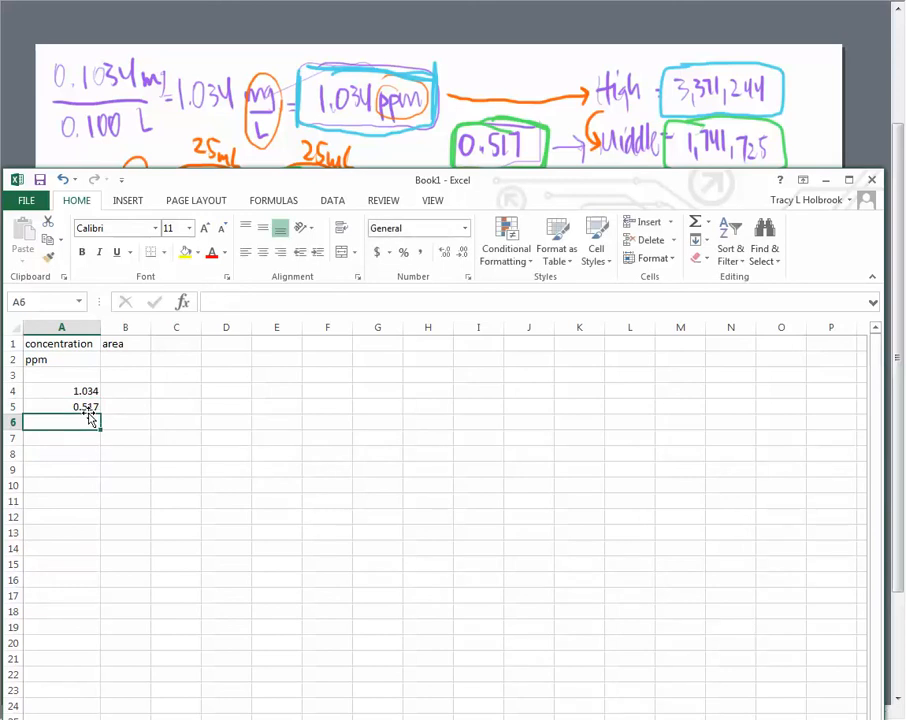
{"action": "left_click_drag", "start_coordinate": [336, 185], "coordinate": [338, 263]}
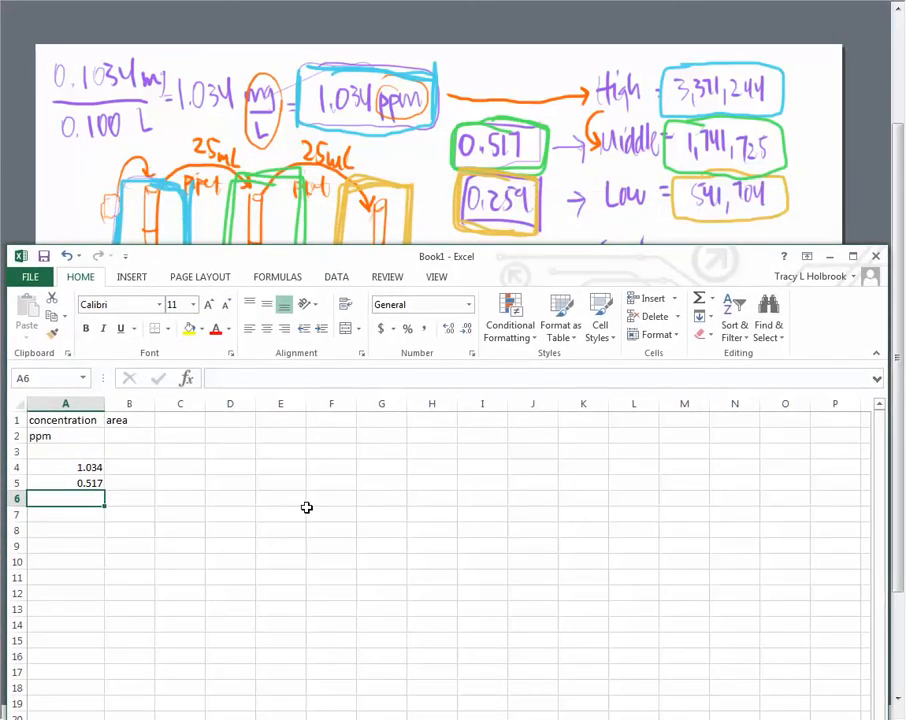
{"action": "type", "text": "0.259"}
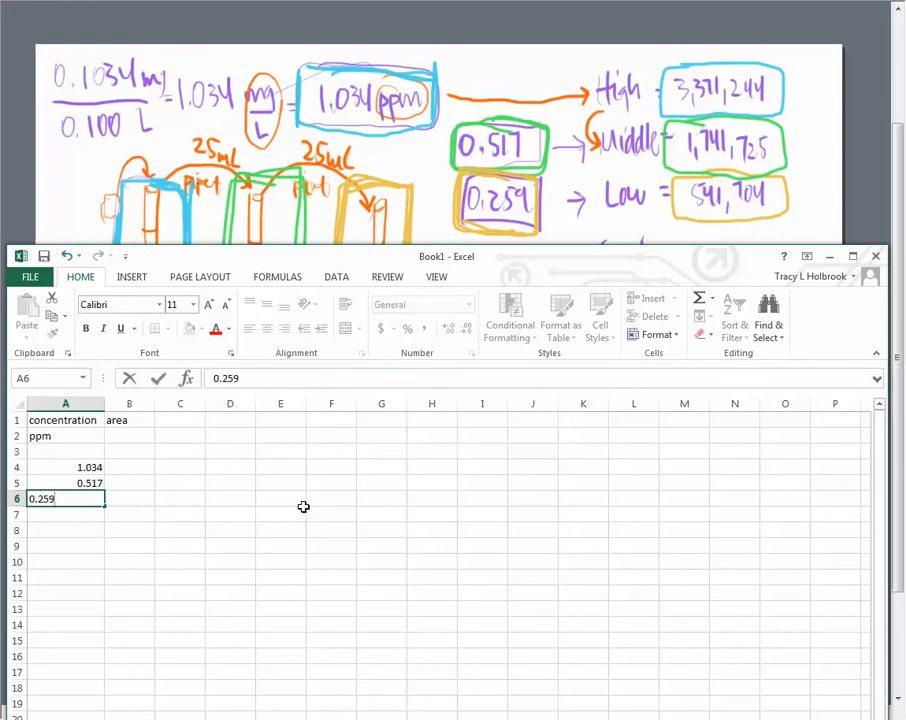
{"action": "key", "text": "Return"}
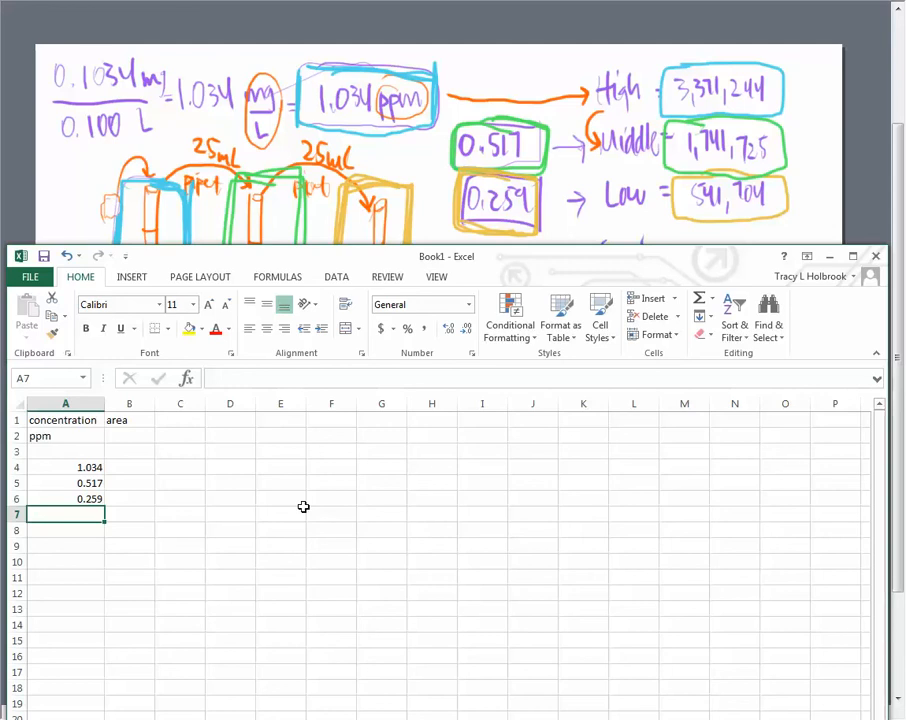
- Enter the high standard's area, 3371244, in cell B4 beside the 1.034 concentration
{"action": "key", "text": "Up"}
{"action": "key", "text": "Right"}
{"action": "key", "text": "Up"}
{"action": "key", "text": "Up"}
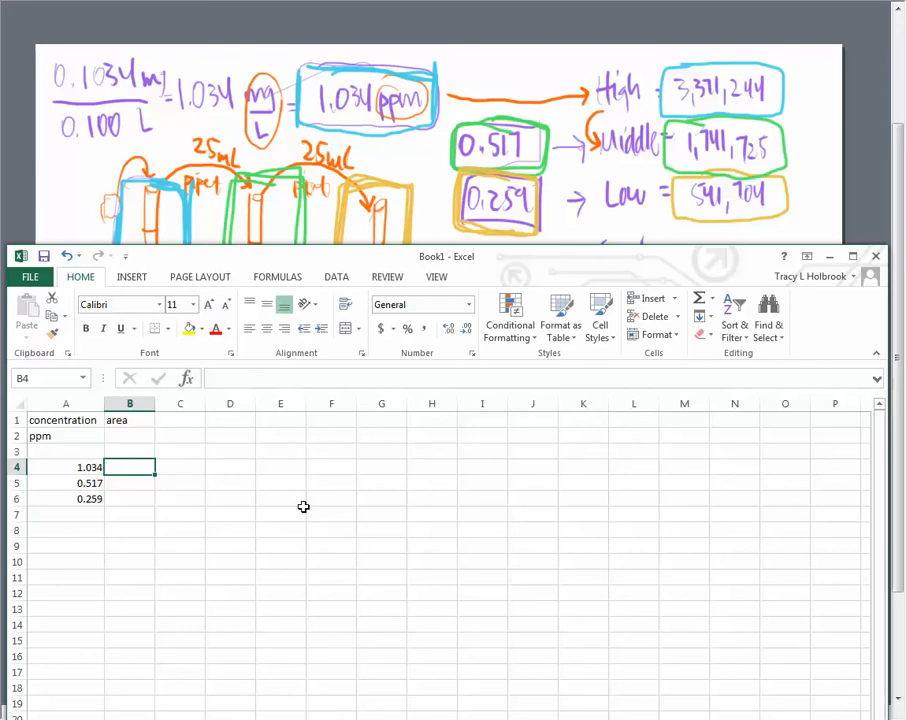
{"action": "left_click_drag", "start_coordinate": [295, 252], "coordinate": [293, 141]}
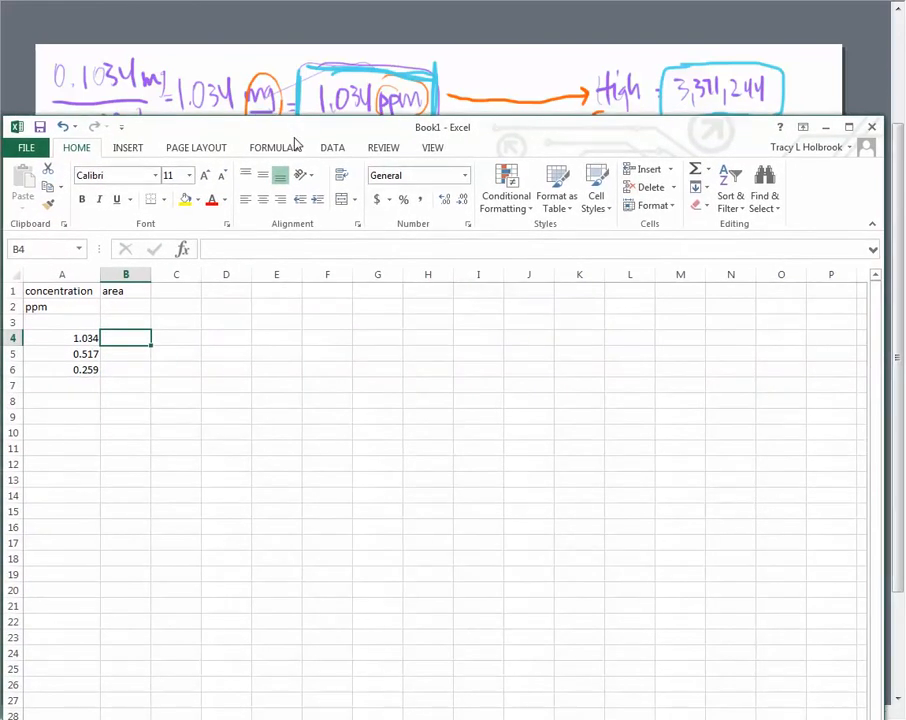
{"action": "type", "text": "33"}
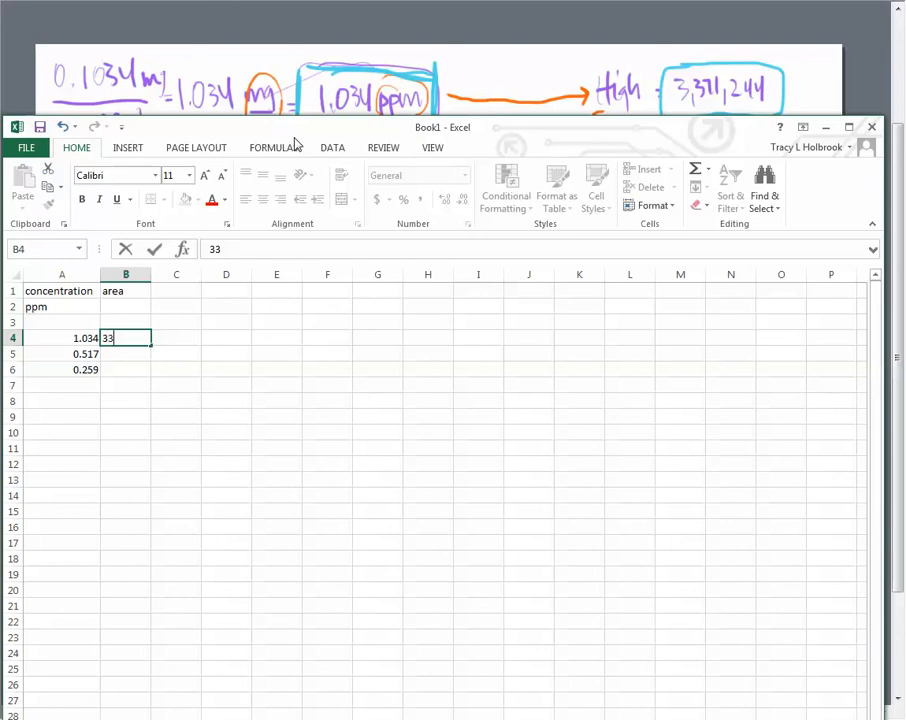
{"action": "type", "text": "71244"}
{"action": "key", "text": "Return"}
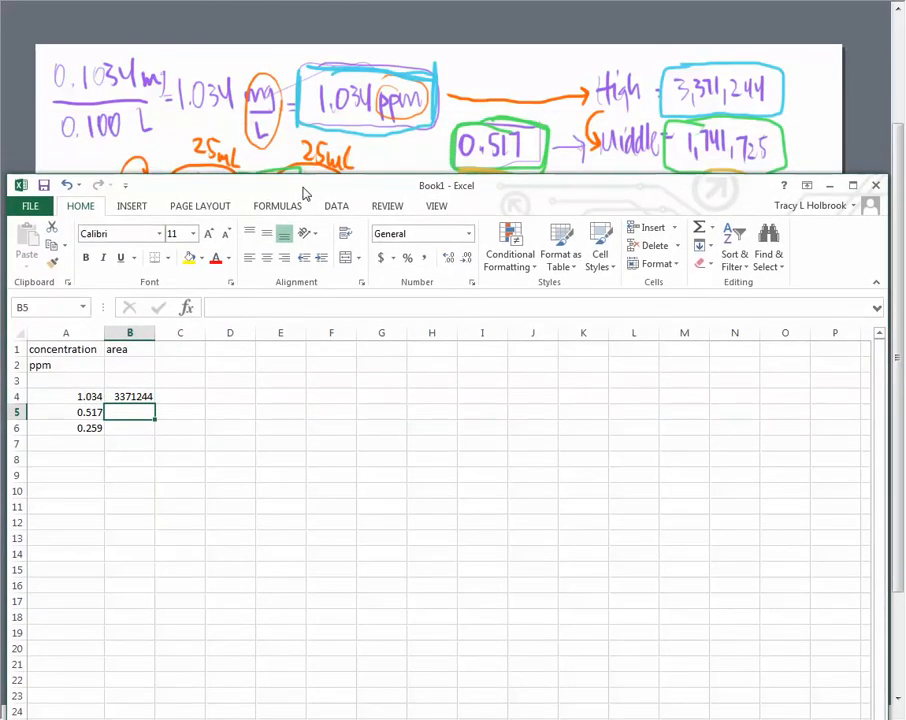
- Enter the middle standard's area 1741725 in B5 and the low standard's area 541704 in B6
{"action": "type", "text": "1"}
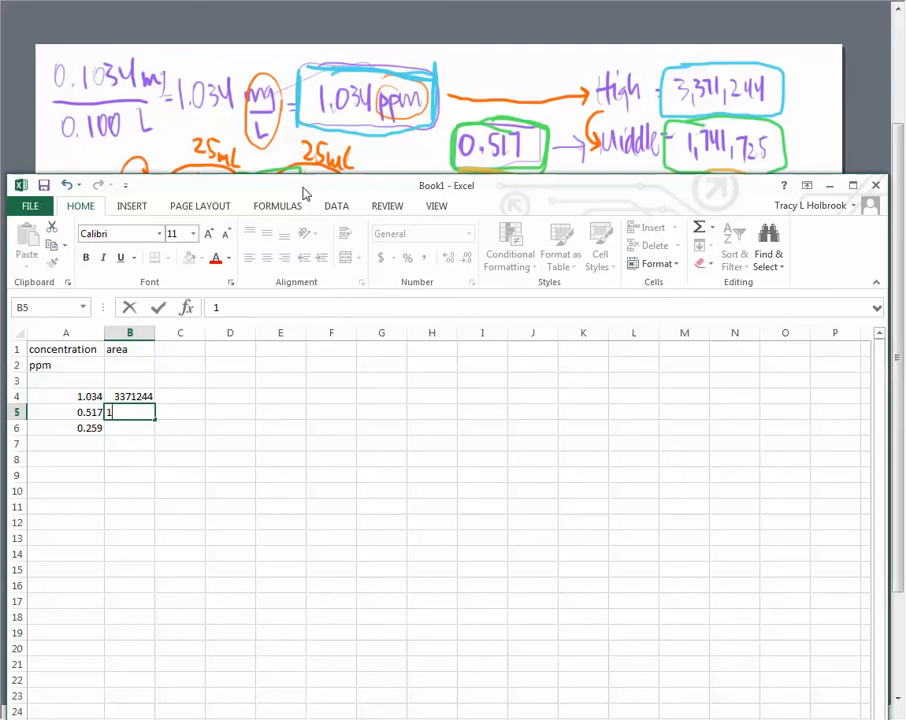
{"action": "type", "text": "741725"}
{"action": "key", "text": "Return"}
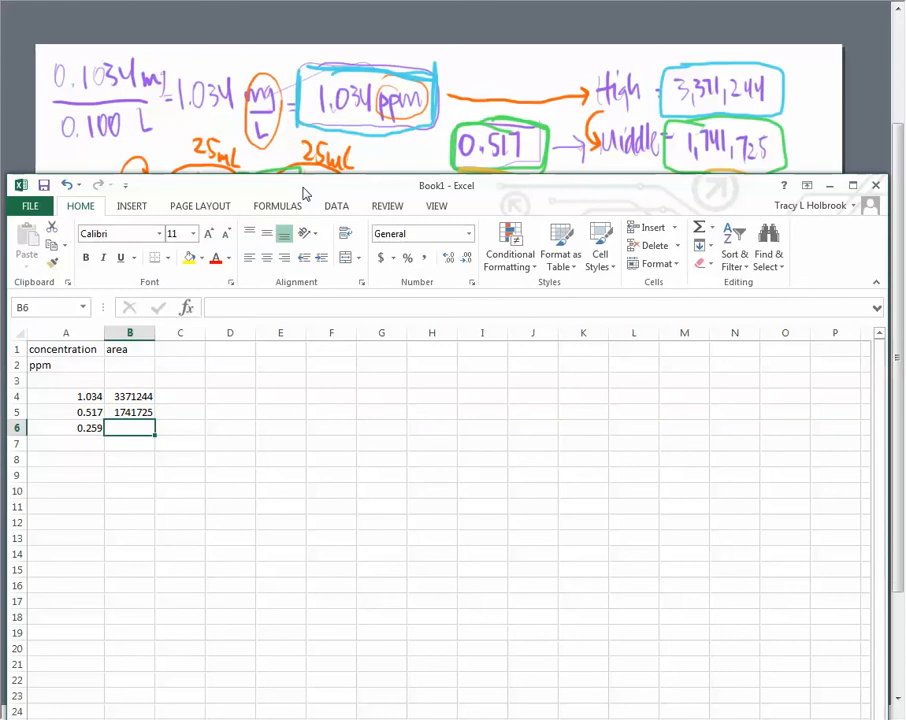
{"action": "left_click_drag", "start_coordinate": [305, 192], "coordinate": [309, 246]}
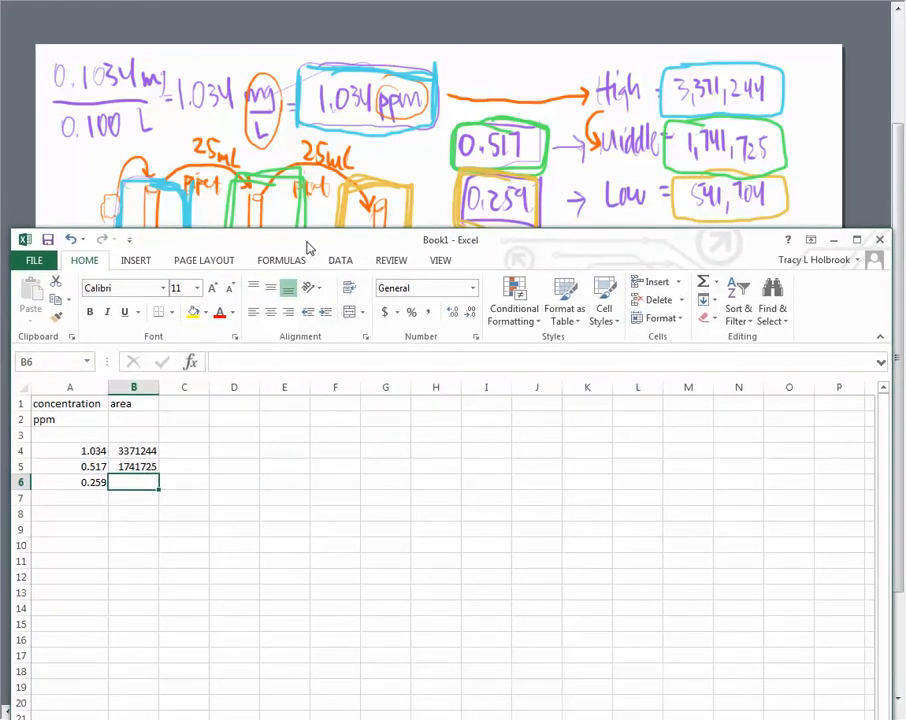
{"action": "type", "text": "541"}
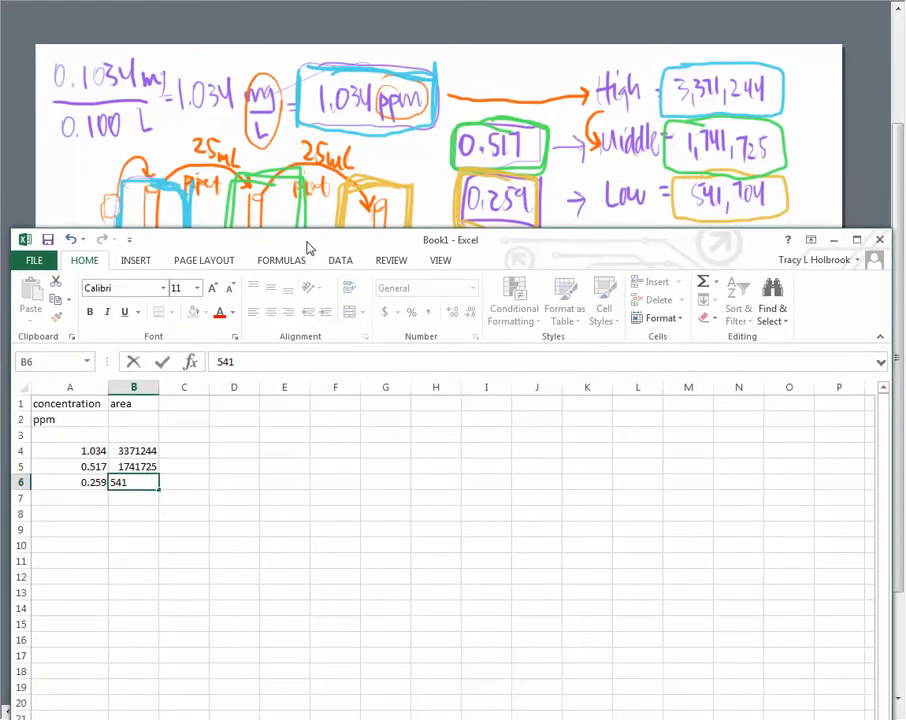
{"action": "type", "text": "704"}
{"action": "key", "text": "Return"}
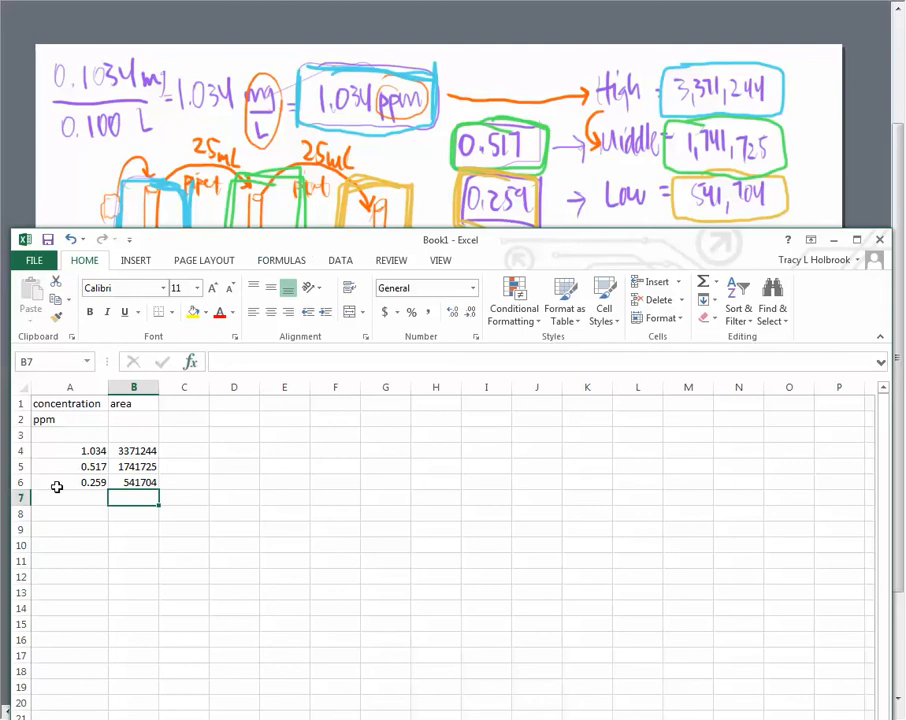
- Insert a markers-only scatter chart from the data in A4:B6 and place it just beside the data columns
{"action": "left_click", "coordinate": [67, 451]}
{"action": "left_click_drag", "start_coordinate": [67, 451], "coordinate": [130, 482]}
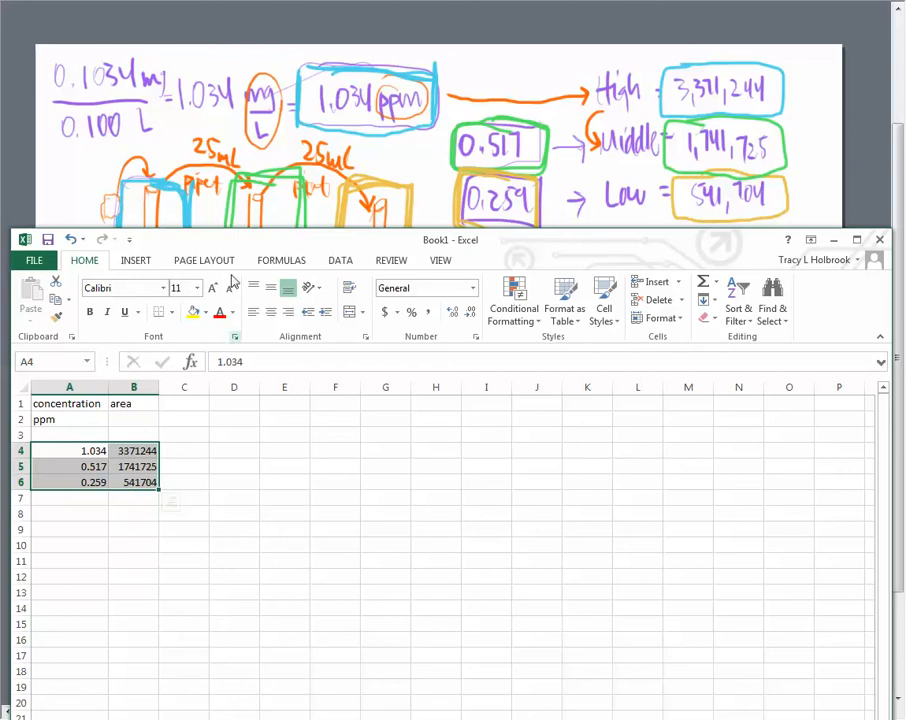
{"action": "left_click_drag", "start_coordinate": [230, 242], "coordinate": [222, 22]}
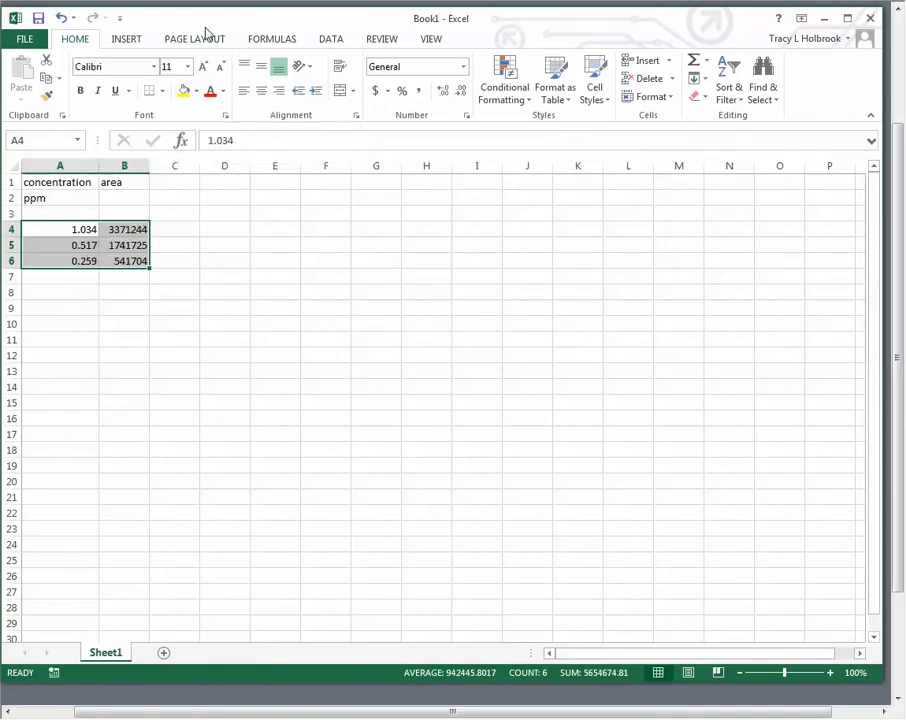
{"action": "left_click", "coordinate": [132, 44]}
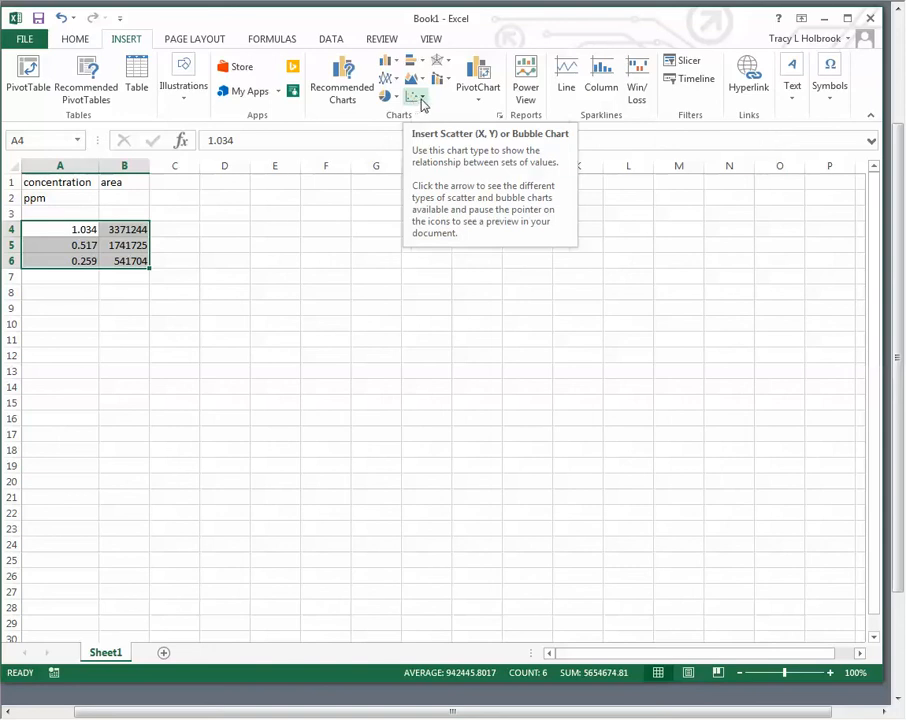
{"action": "left_click", "coordinate": [421, 100]}
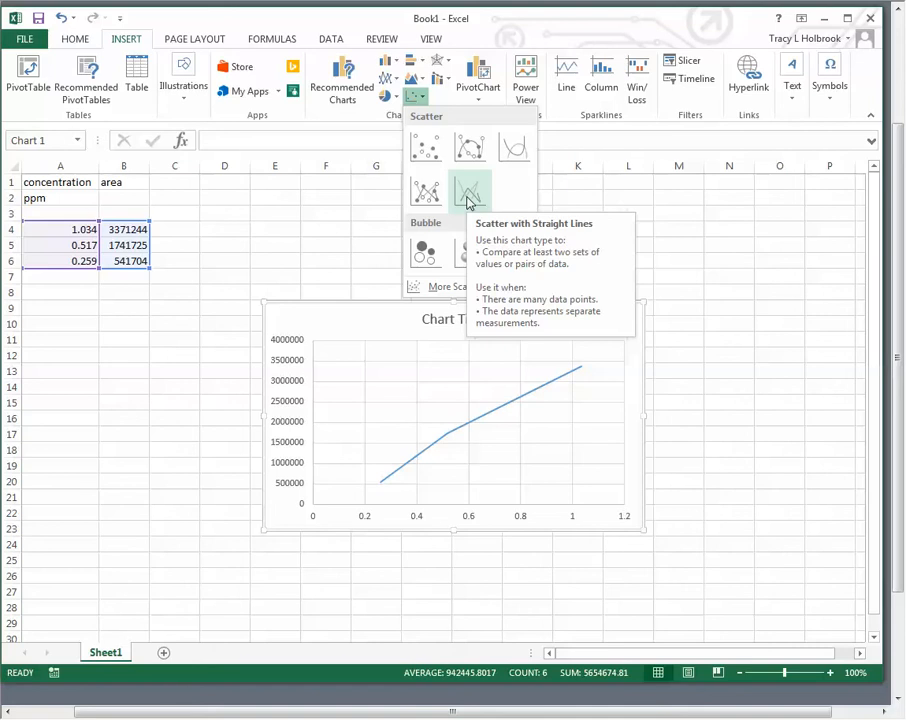
{"action": "left_click", "coordinate": [433, 158]}
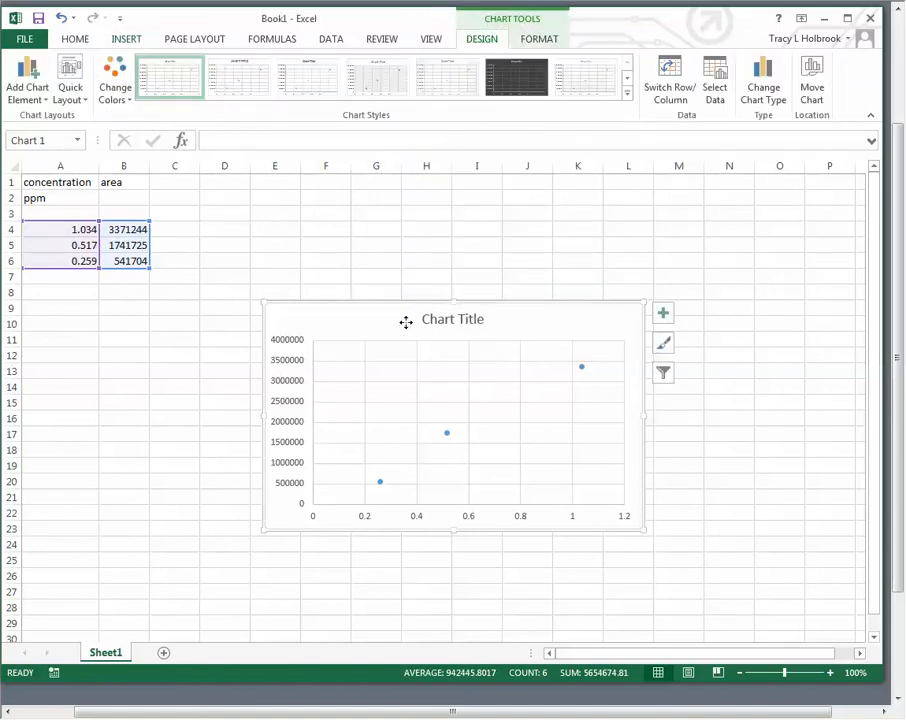
{"action": "left_click_drag", "start_coordinate": [404, 320], "coordinate": [311, 226]}
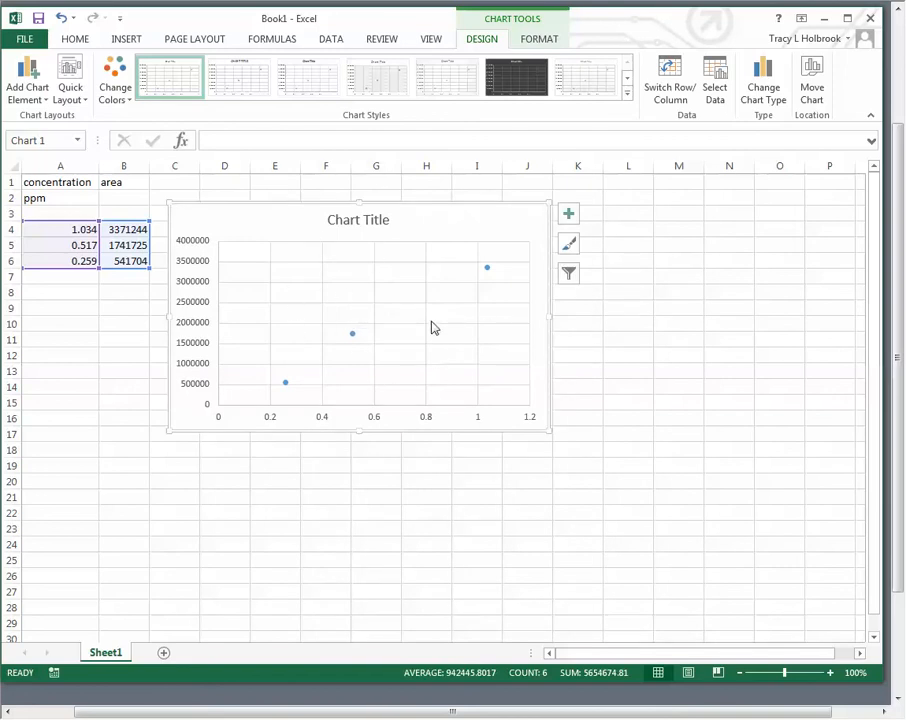
- Enter the note "LINEAR" in cell D19, below the chart
{"action": "left_click", "coordinate": [221, 459]}
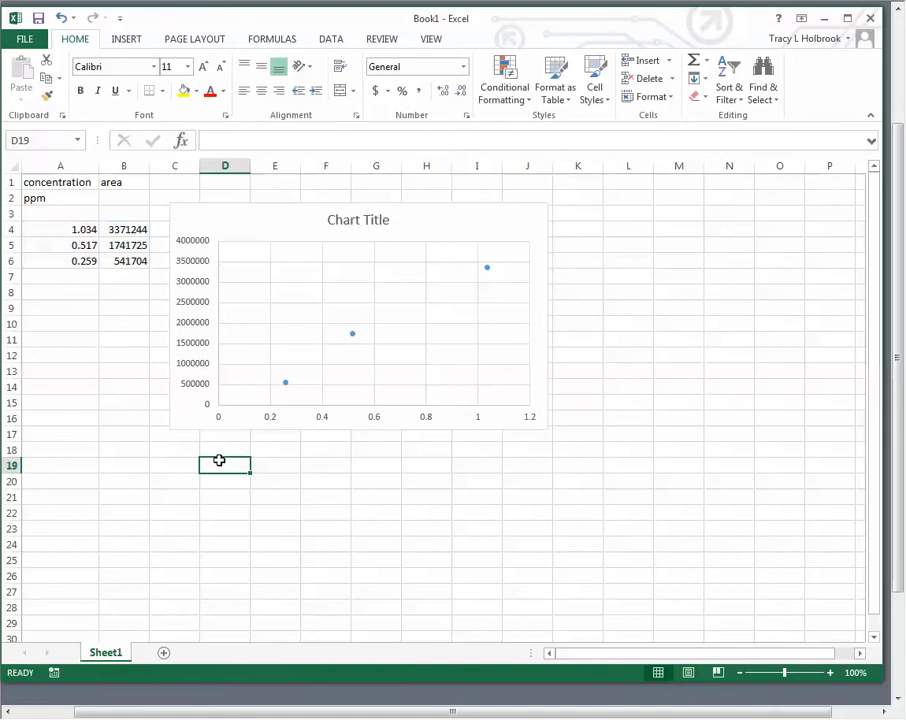
{"action": "type", "text": "LINEAR"}
{"action": "key", "text": "Return"}
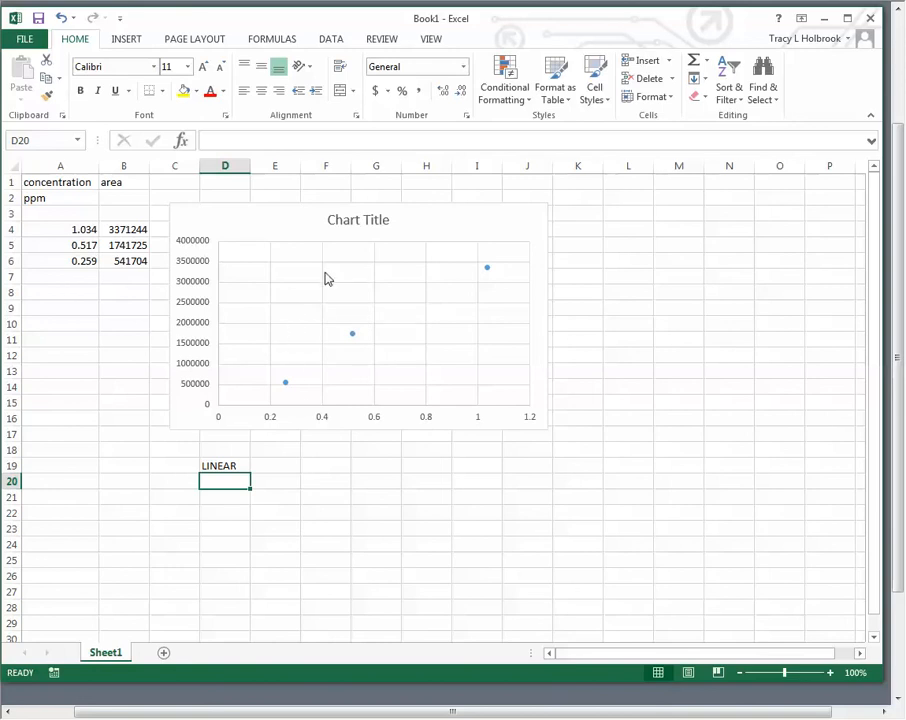
- Add a linear trendline to the scatter chart's data series
{"action": "left_click", "coordinate": [352, 338]}
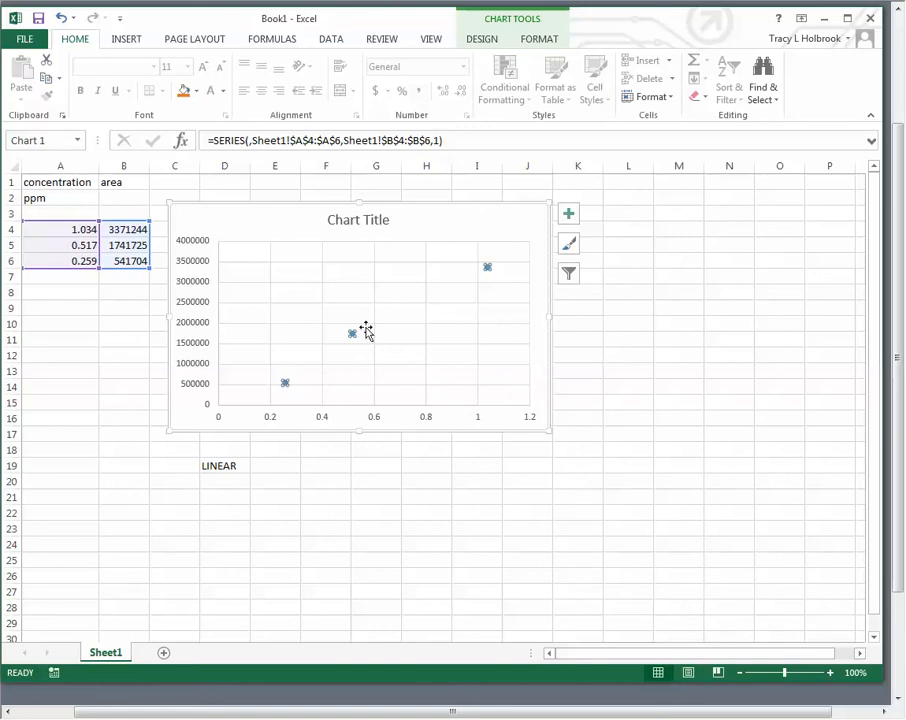
{"action": "mouse_move", "coordinate": [487, 279]}
{"action": "left_click", "coordinate": [354, 334]}
{"action": "key", "text": "Delete"}
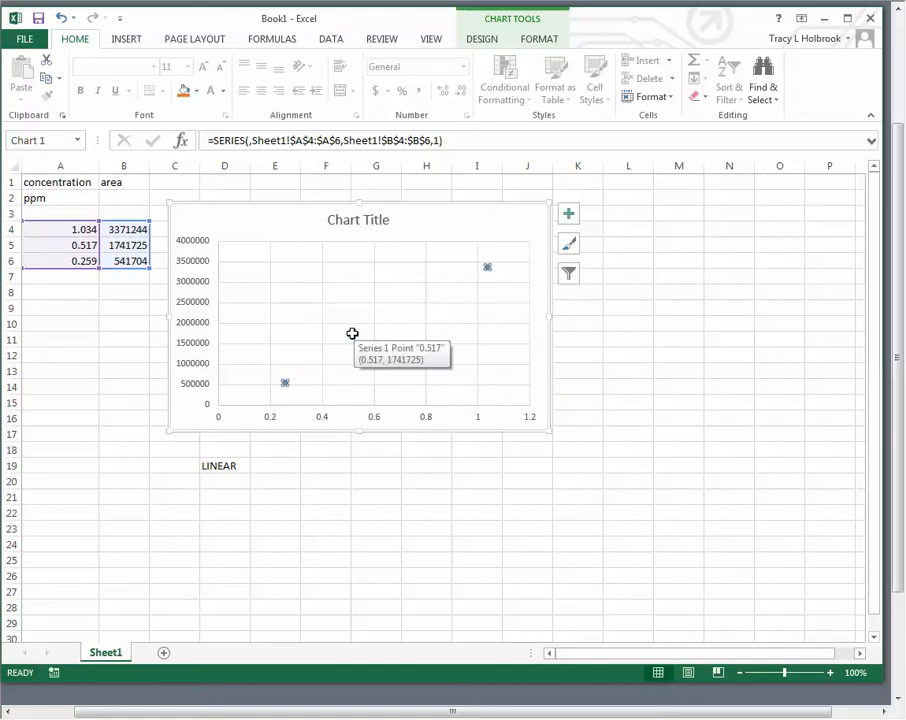
{"action": "right_click", "coordinate": [352, 333]}
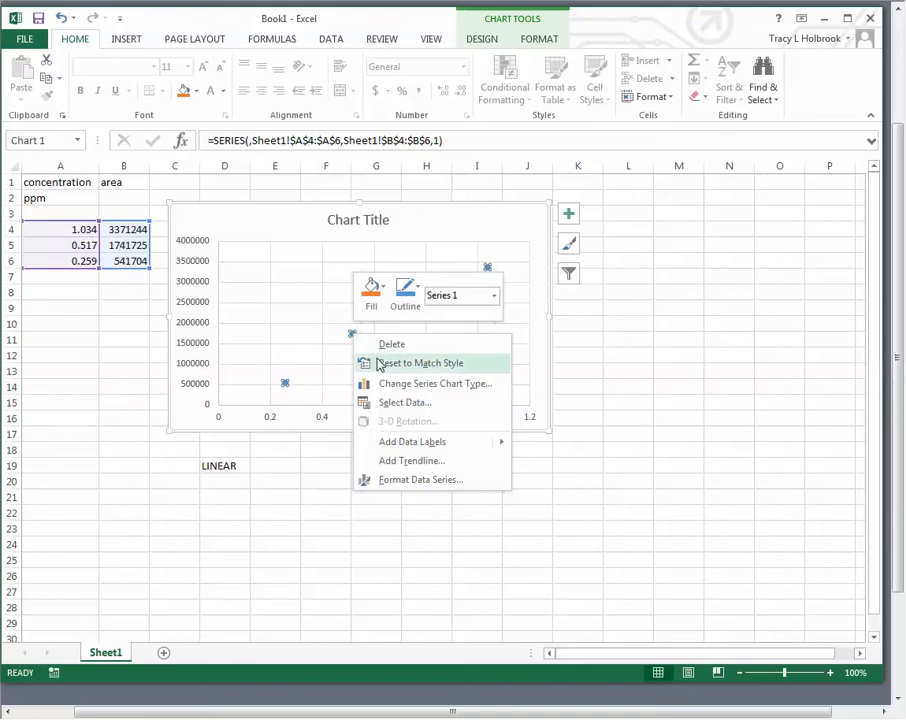
{"action": "left_click", "coordinate": [388, 463]}
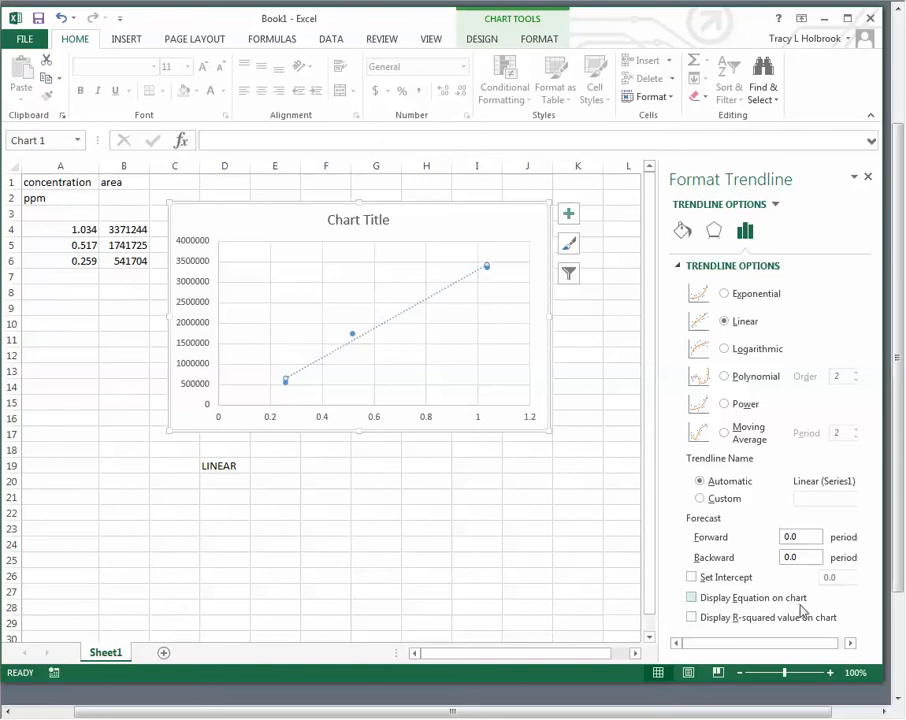
- Display the trendline's equation and R-squared value on the chart and close the trendline formatting options
{"action": "left_click", "coordinate": [691, 598]}
{"action": "left_click", "coordinate": [691, 618]}
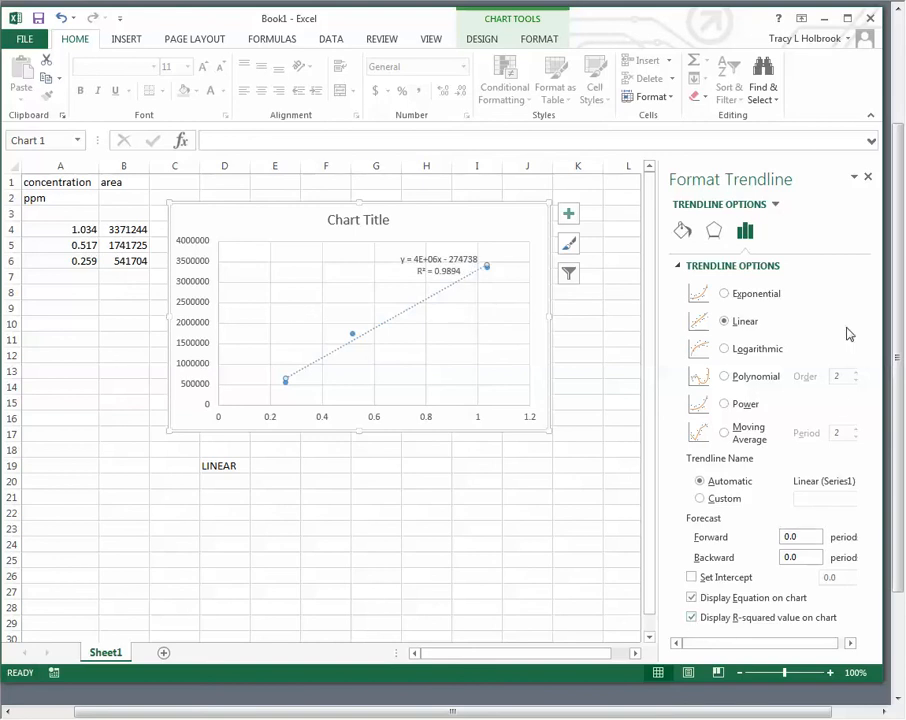
{"action": "left_click", "coordinate": [869, 179]}
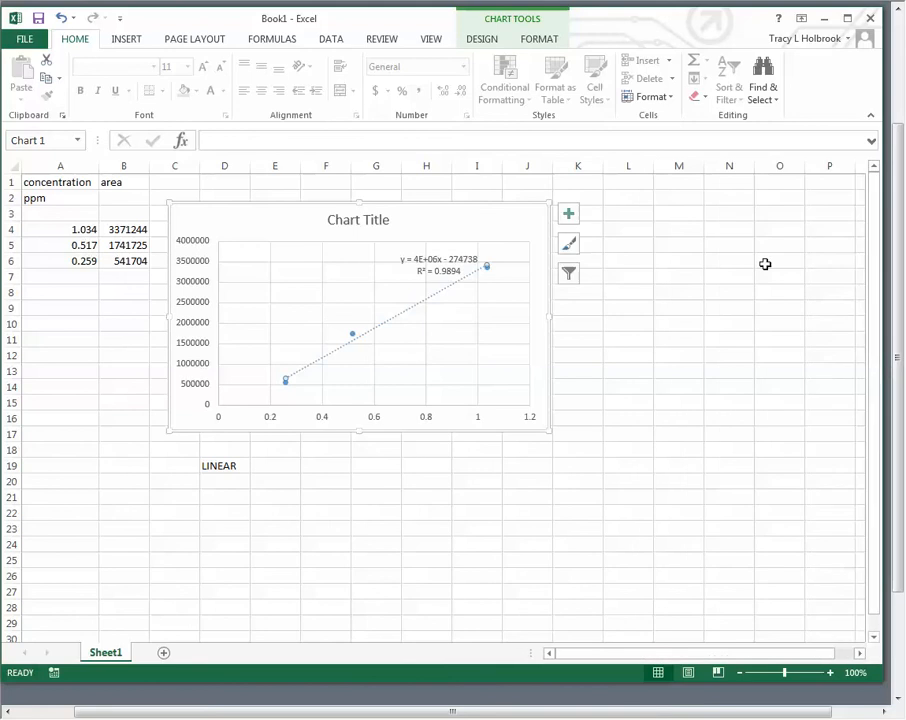
- Move the trendline equation and R-squared label to the open plot area below the line, near the 1000000 gridline
{"action": "left_click", "coordinate": [440, 265]}
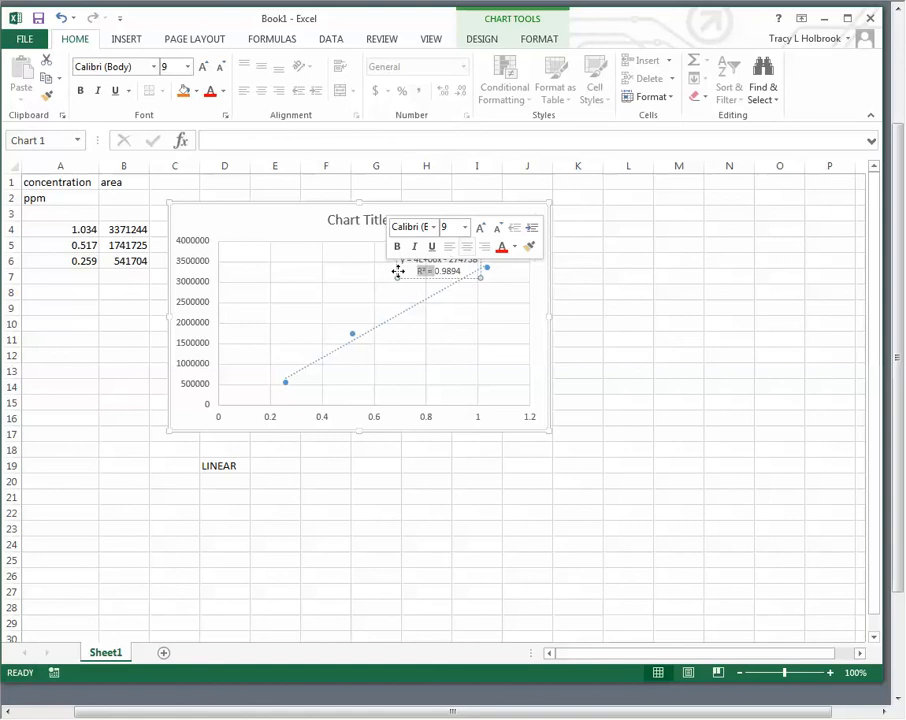
{"action": "left_click", "coordinate": [377, 282]}
{"action": "left_click", "coordinate": [425, 258]}
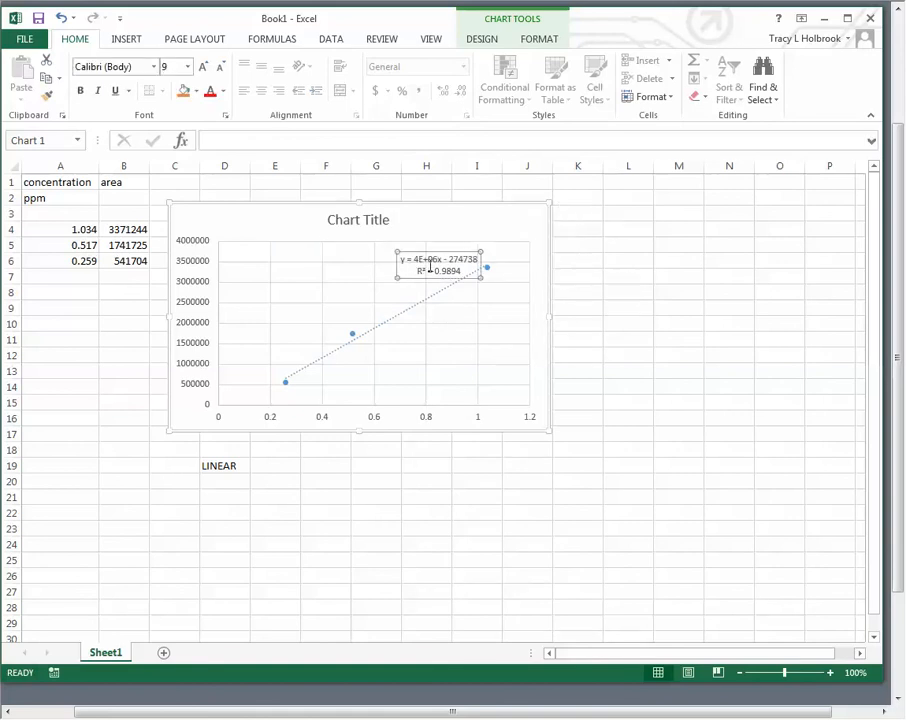
{"action": "left_click_drag", "start_coordinate": [435, 254], "coordinate": [473, 357]}
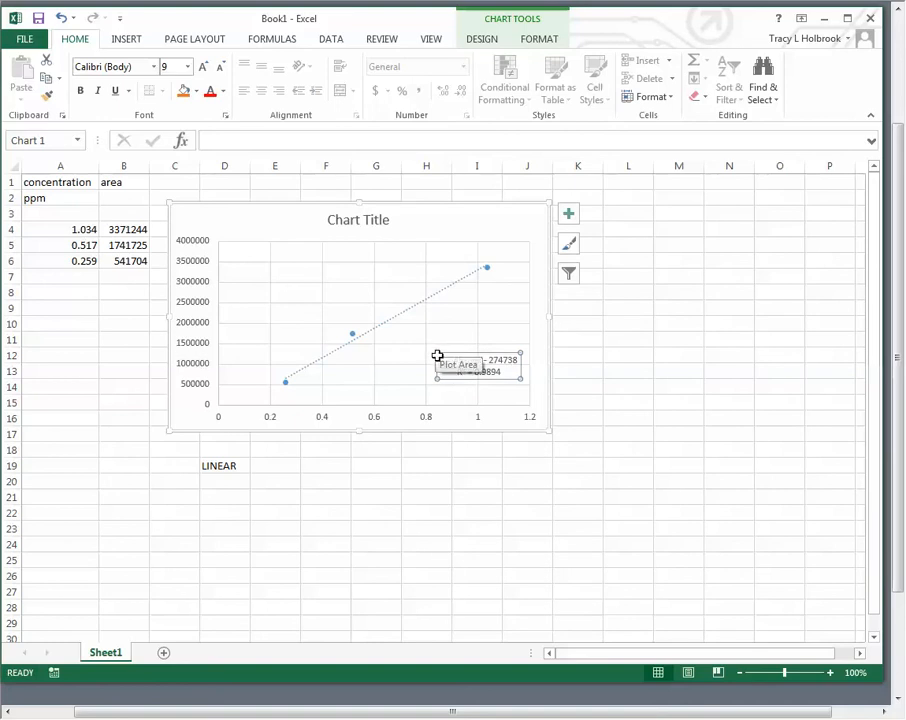
{"action": "left_click", "coordinate": [445, 372]}
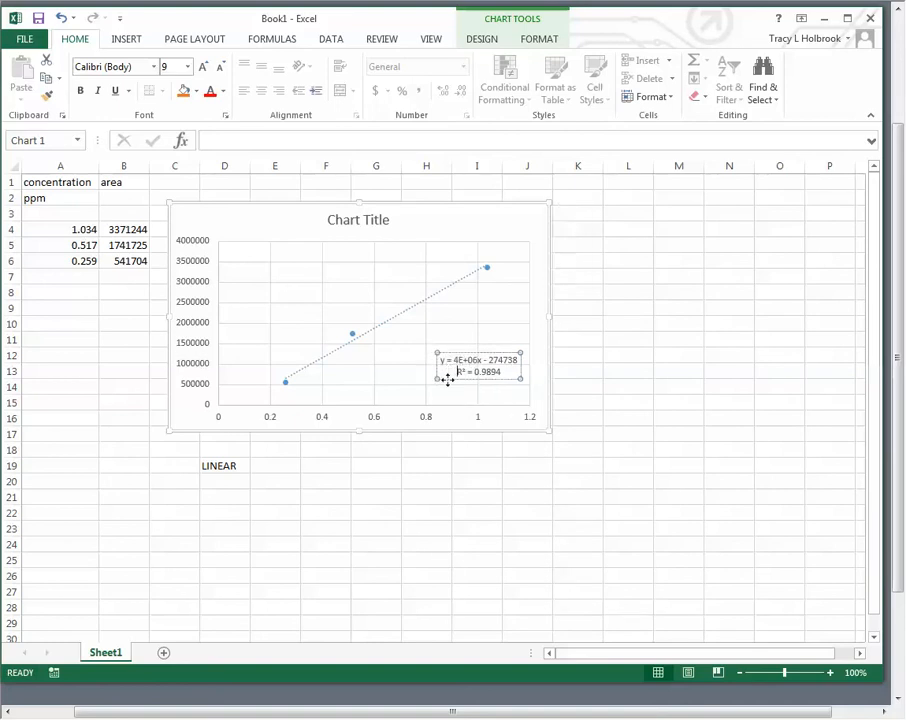
{"action": "left_click", "coordinate": [449, 394]}
{"action": "left_click", "coordinate": [453, 368]}
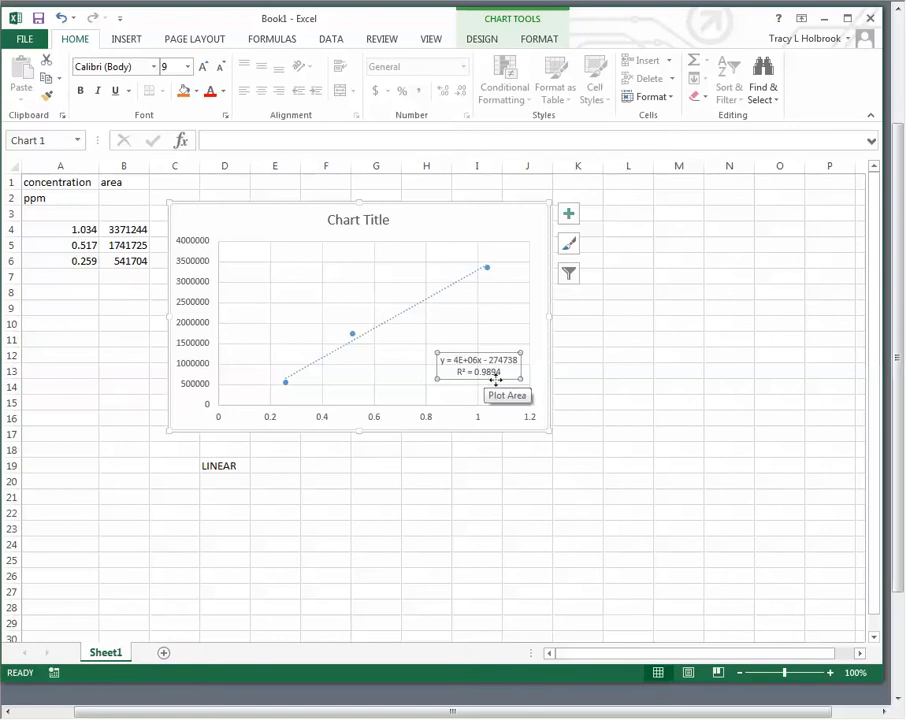
- Enter 1 in cell E19, beside the "LINEAR" note
{"action": "left_click", "coordinate": [298, 467]}
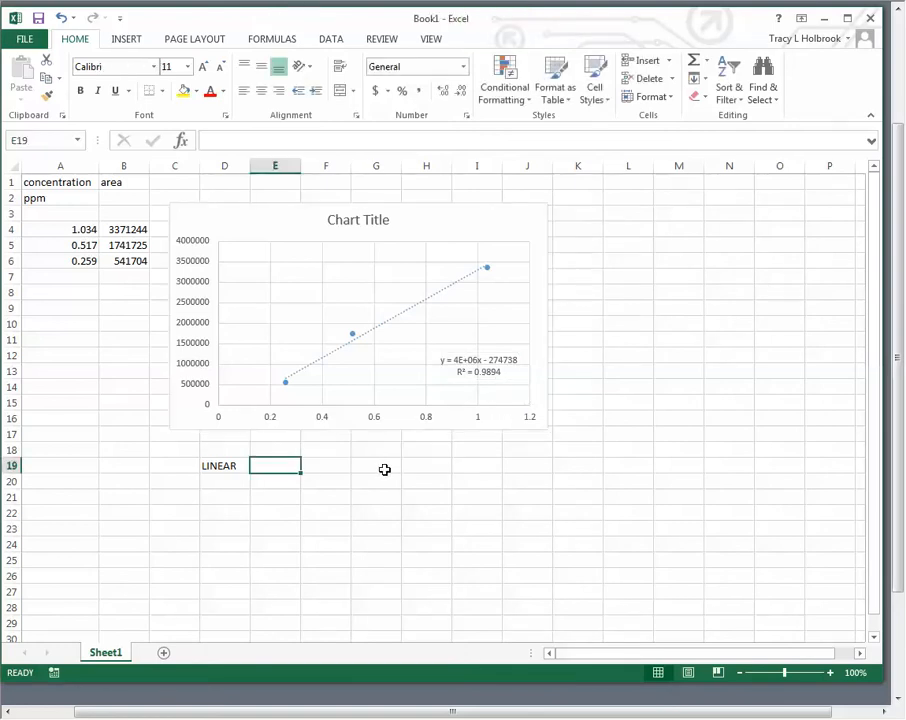
{"action": "type", "text": "1"}
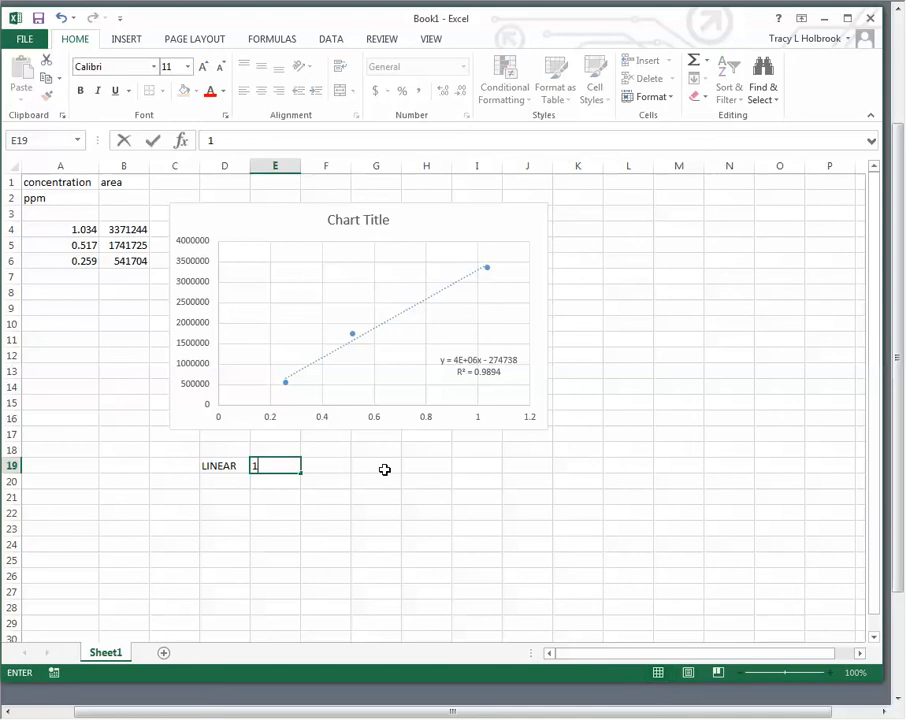
{"action": "key", "text": "Return"}
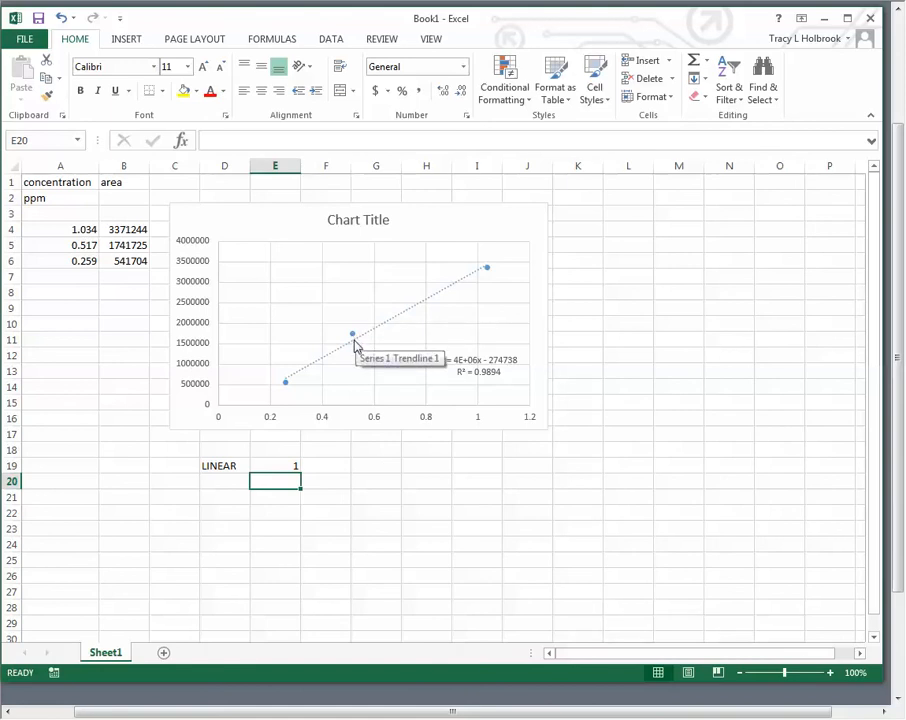
- Enter the unknown sample's area, 942411, in cell B8 below the standards' areas
{"action": "mouse_move", "coordinate": [354, 336]}
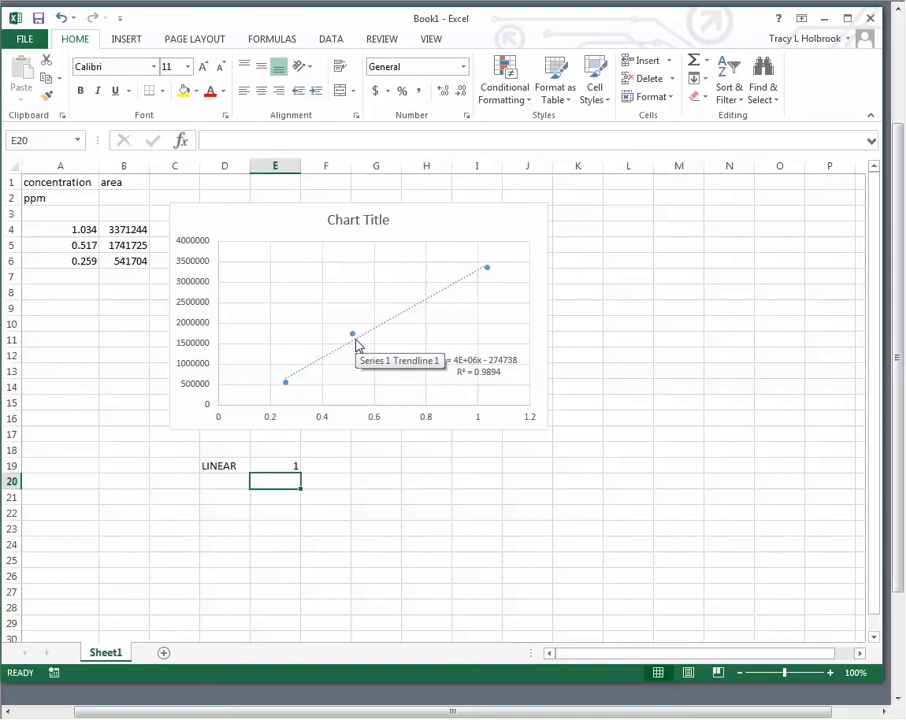
{"action": "left_click", "coordinate": [106, 292]}
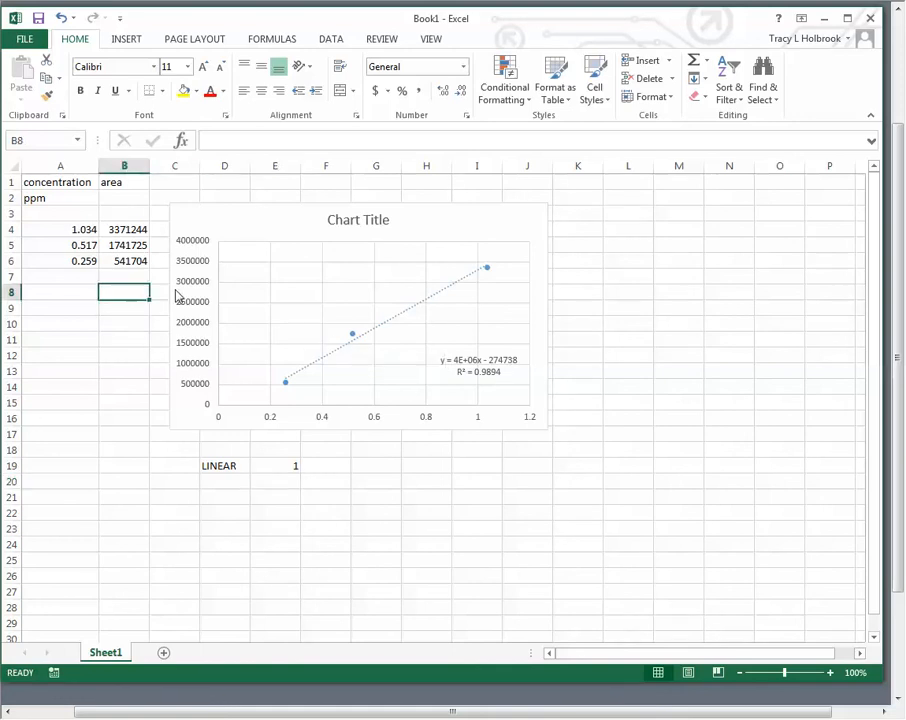
{"action": "type", "text": "94241"}
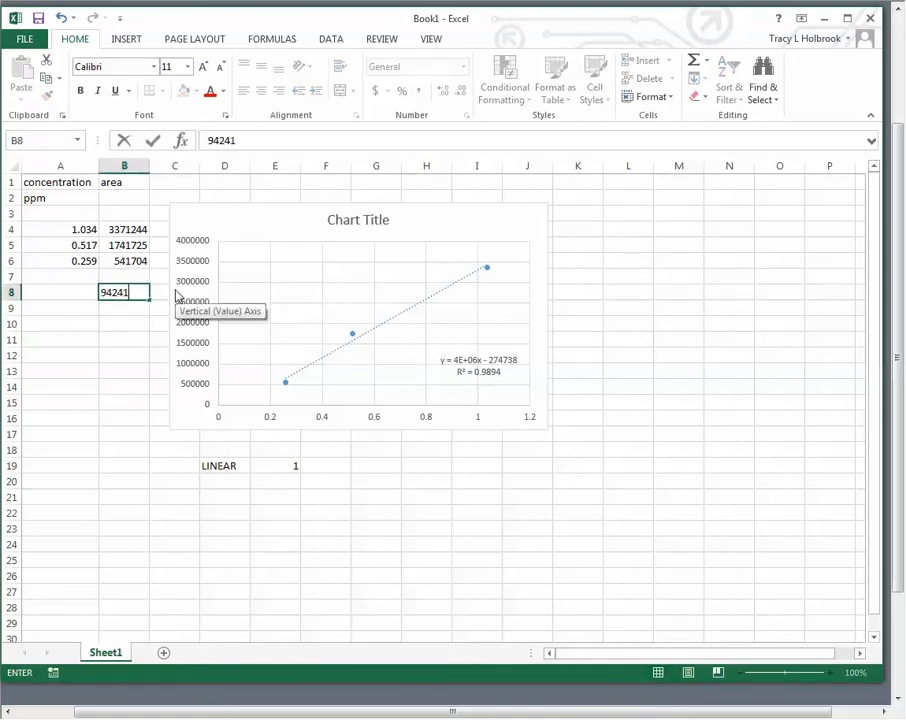
{"action": "type", "text": "1"}
{"action": "key", "text": "Return"}
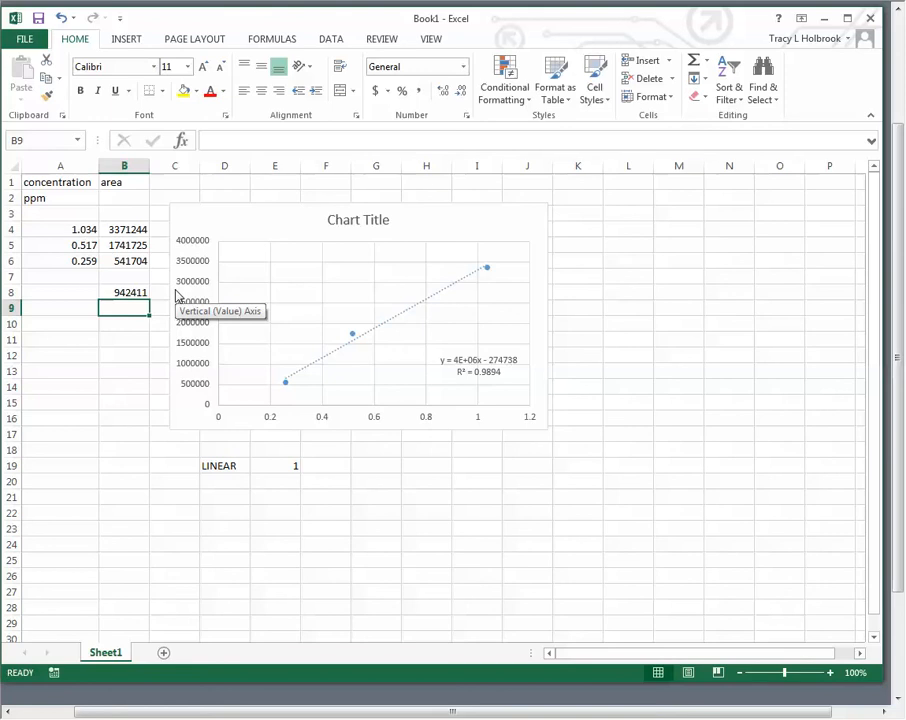
- Mark the unknown sample's concentration with "?" in cell A8, beside its area
{"action": "left_click", "coordinate": [115, 291]}
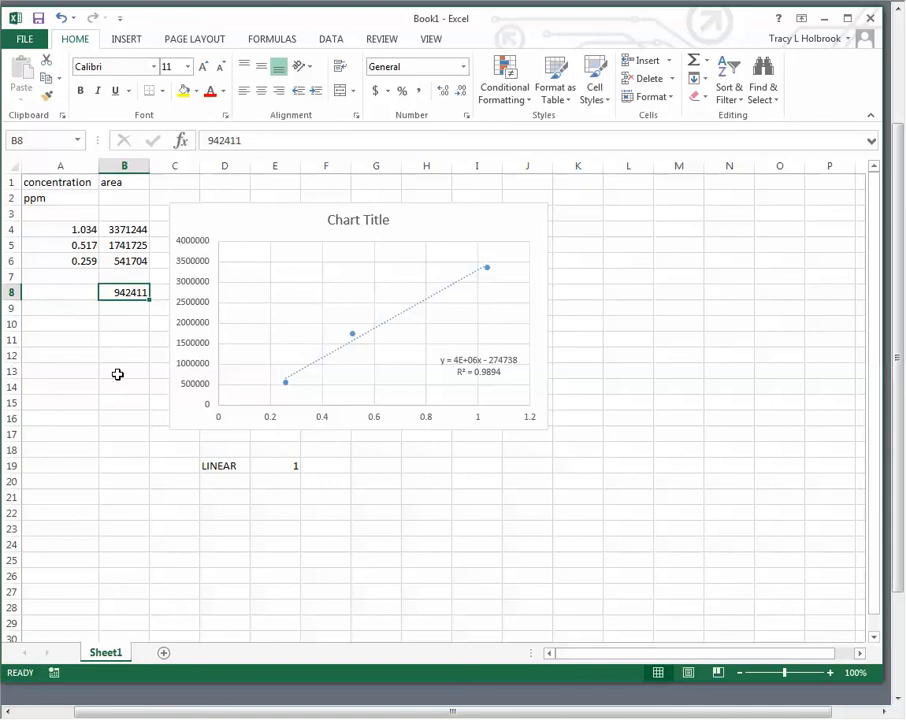
{"action": "left_click", "coordinate": [75, 292]}
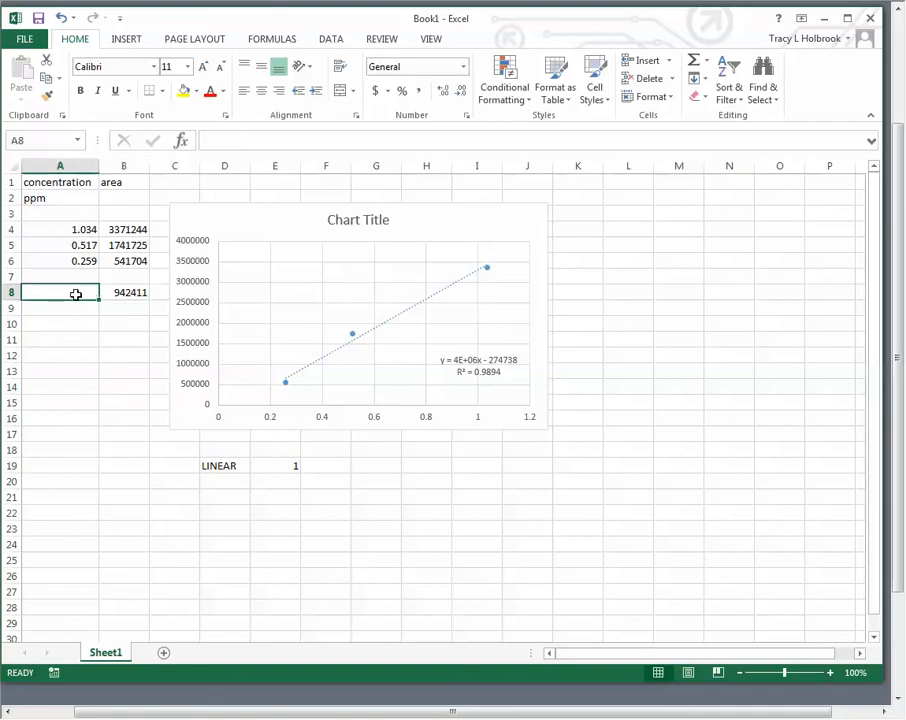
{"action": "type", "text": "?"}
{"action": "key", "text": "Return"}
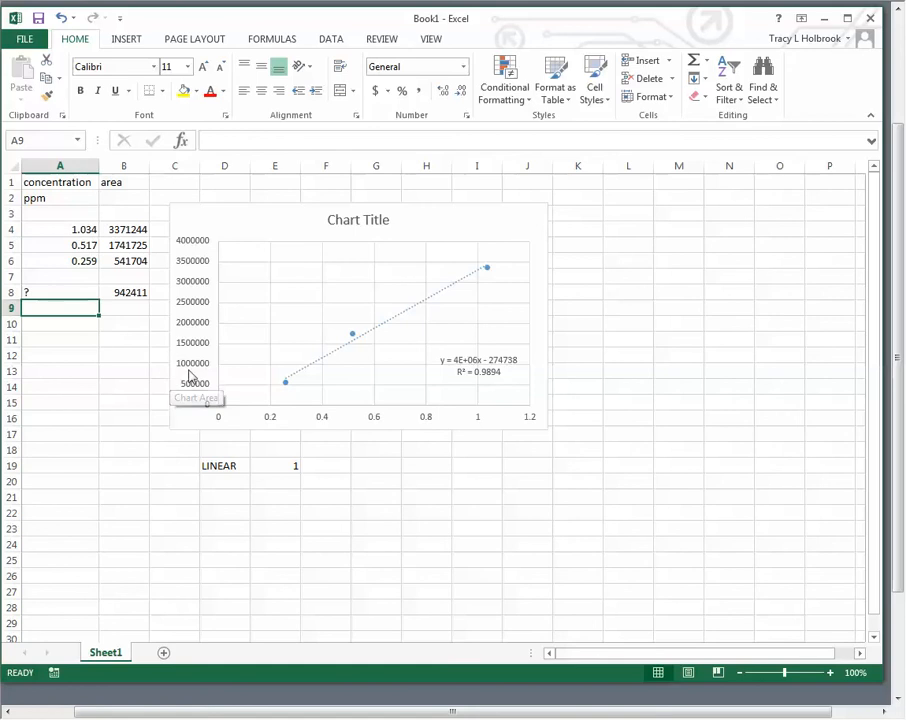
- Examine each standard's area with its matching concentration in rows 4 to 6, and the unknown sample's pair in row 8
{"action": "left_click_drag", "start_coordinate": [77, 230], "coordinate": [62, 261]}
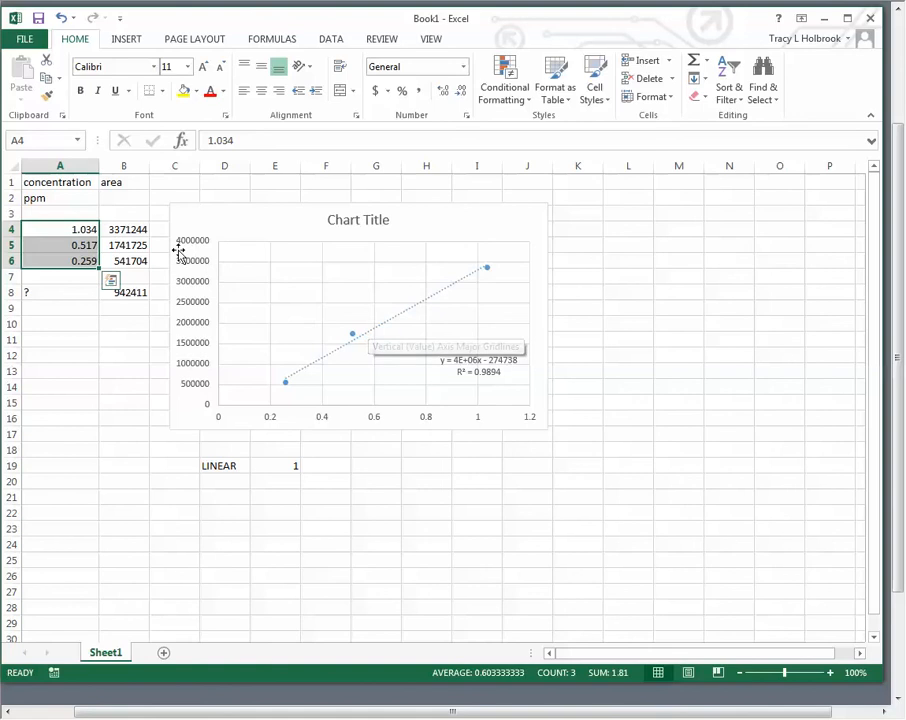
{"action": "left_click", "coordinate": [122, 231]}
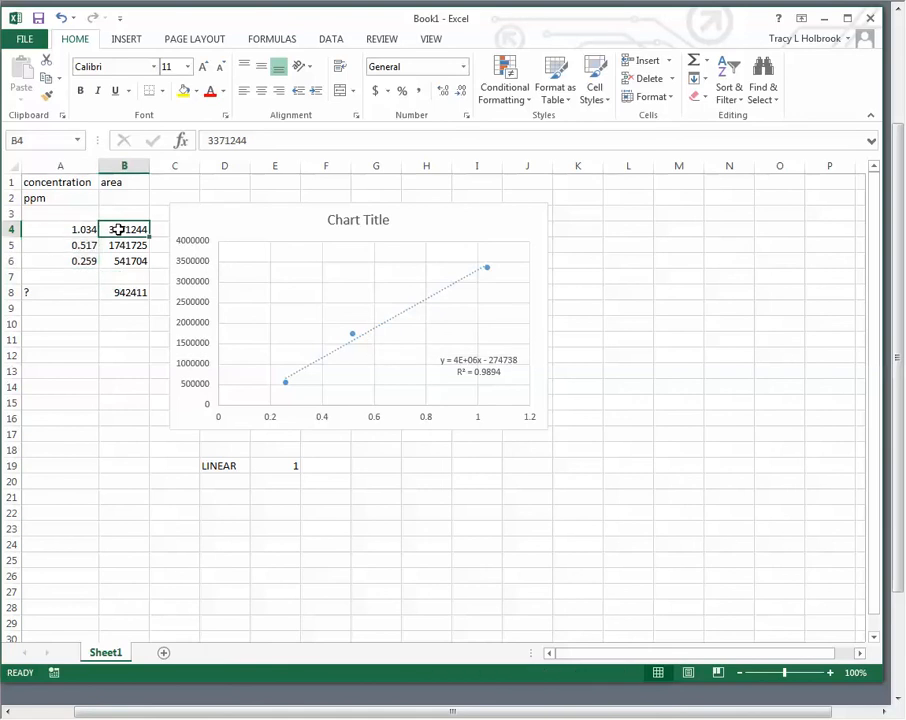
{"action": "left_click", "coordinate": [57, 228]}
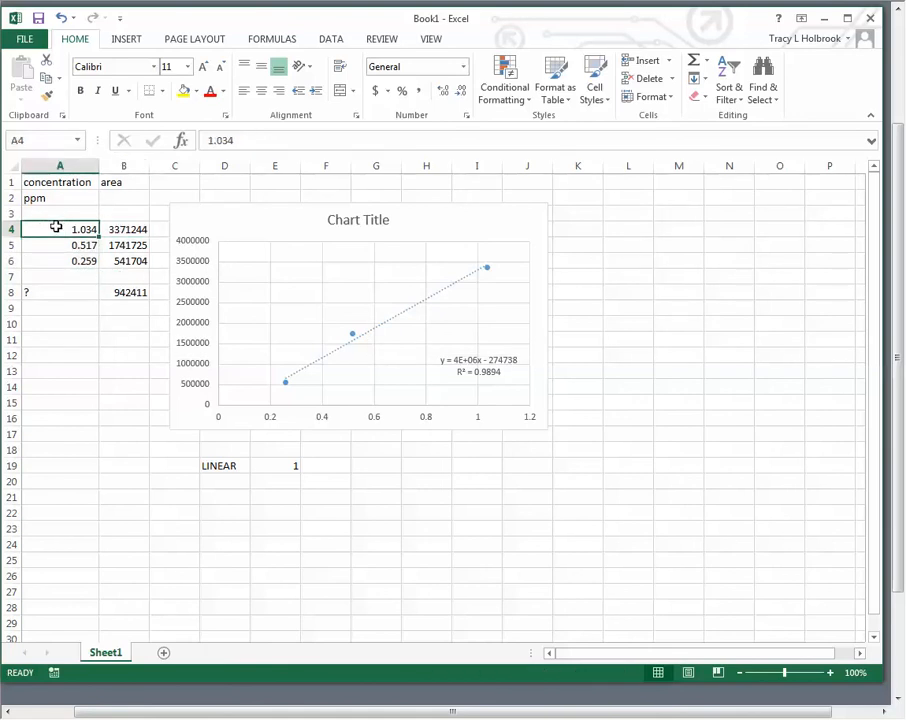
{"action": "left_click", "coordinate": [127, 244]}
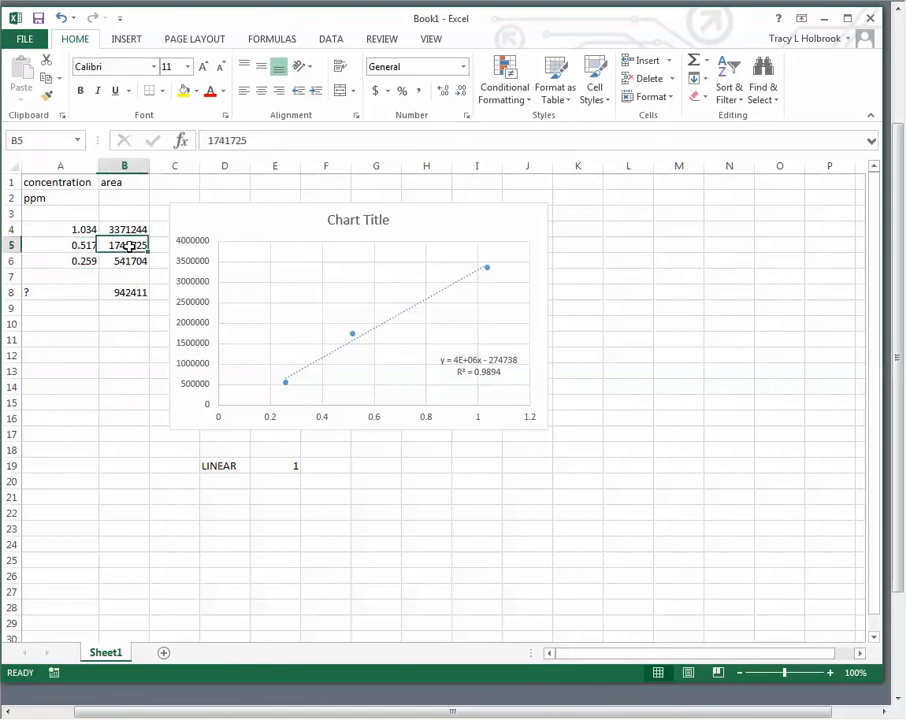
{"action": "left_click", "coordinate": [63, 246]}
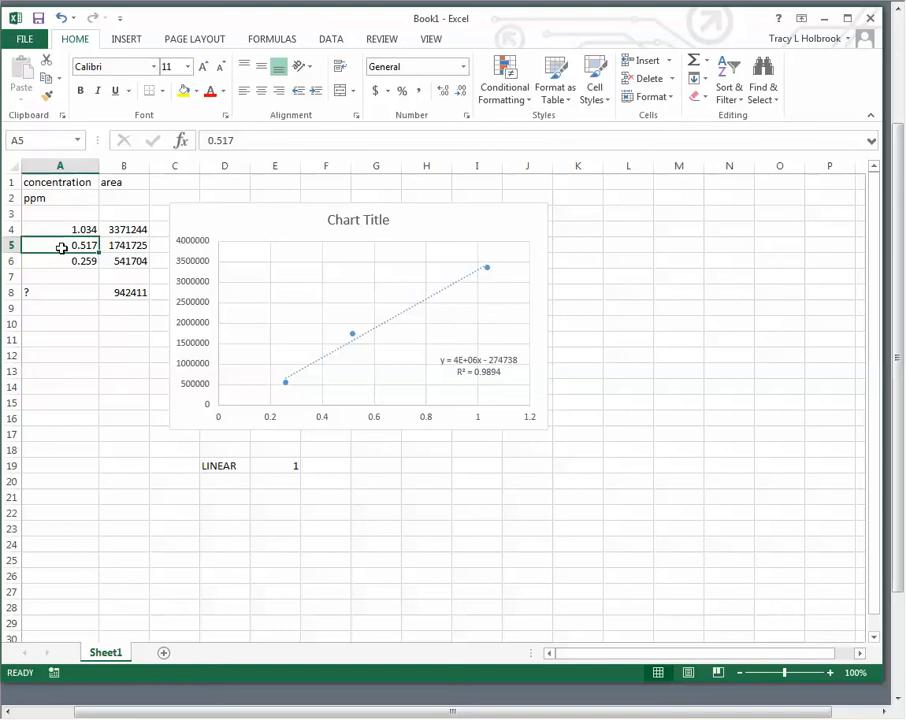
{"action": "left_click", "coordinate": [145, 261]}
{"action": "left_click", "coordinate": [66, 265]}
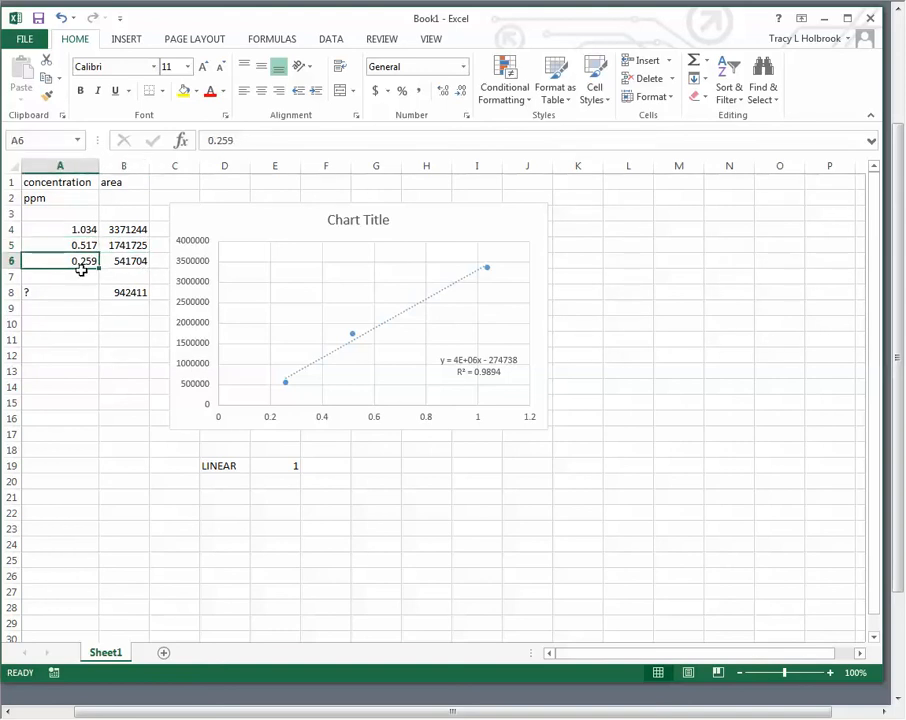
{"action": "left_click", "coordinate": [123, 295]}
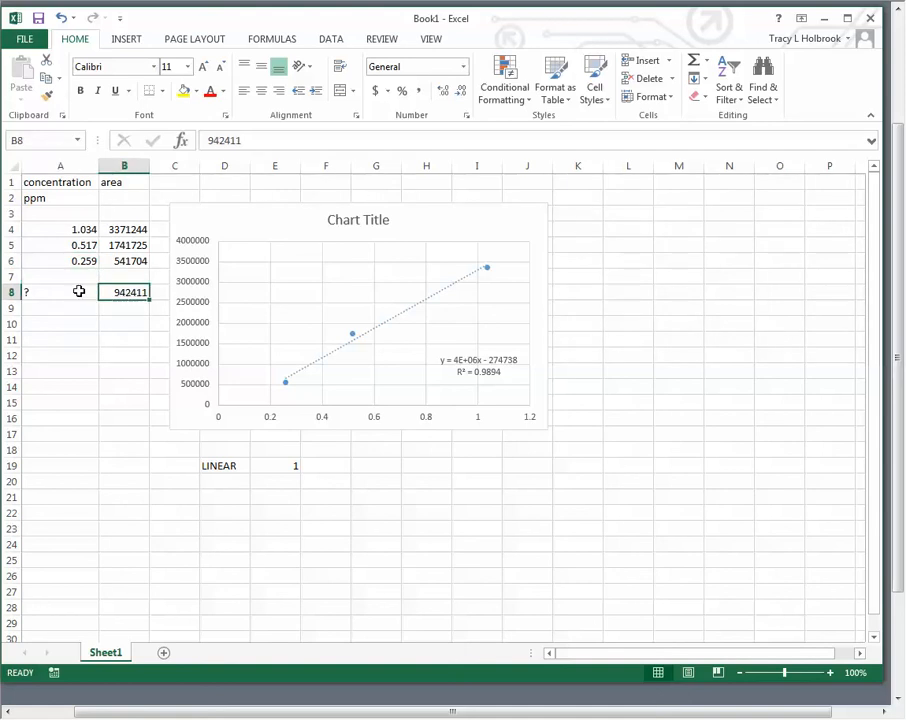
{"action": "left_click", "coordinate": [80, 293]}
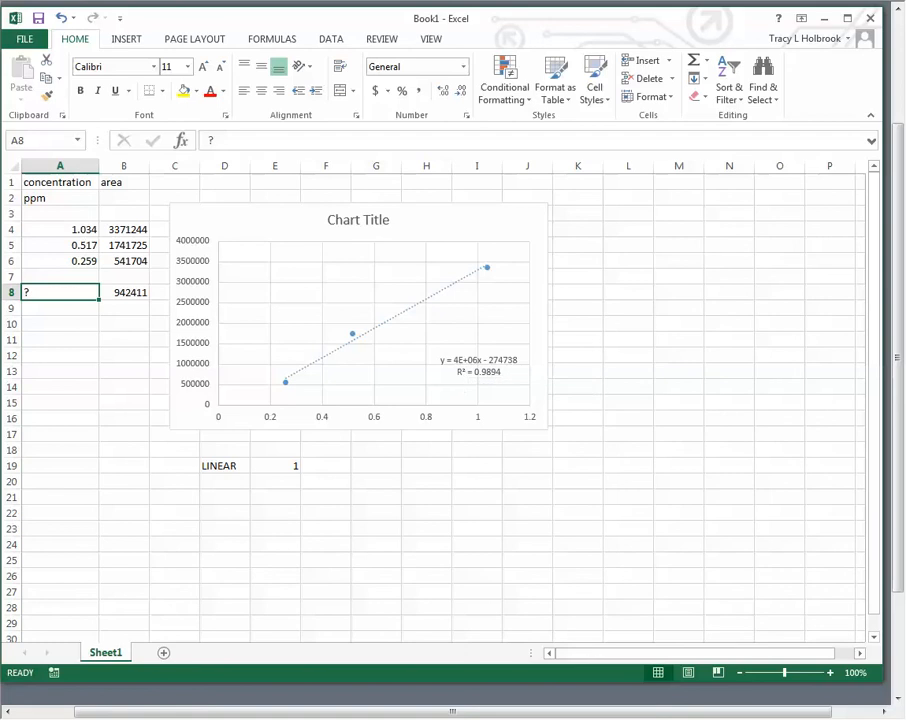
- Switch to Calculator, enter the unknown sample's area 942411, and move its window clear of the trendline equation
{"action": "left_click", "coordinate": [165, 718]}
{"action": "left_click_drag", "start_coordinate": [266, 166], "coordinate": [725, 291]}
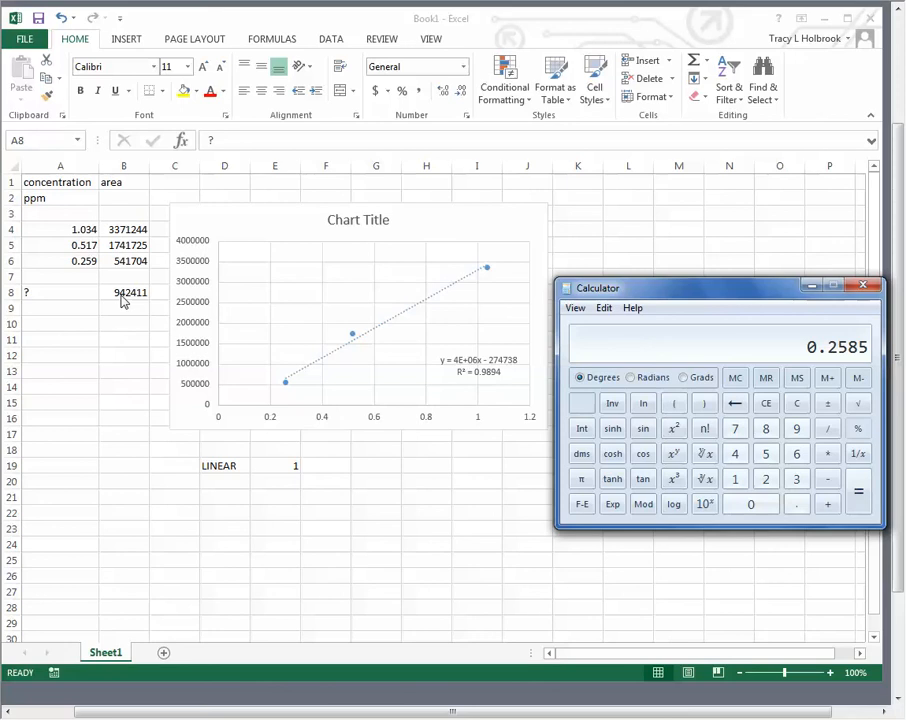
{"action": "type", "text": "942411"}
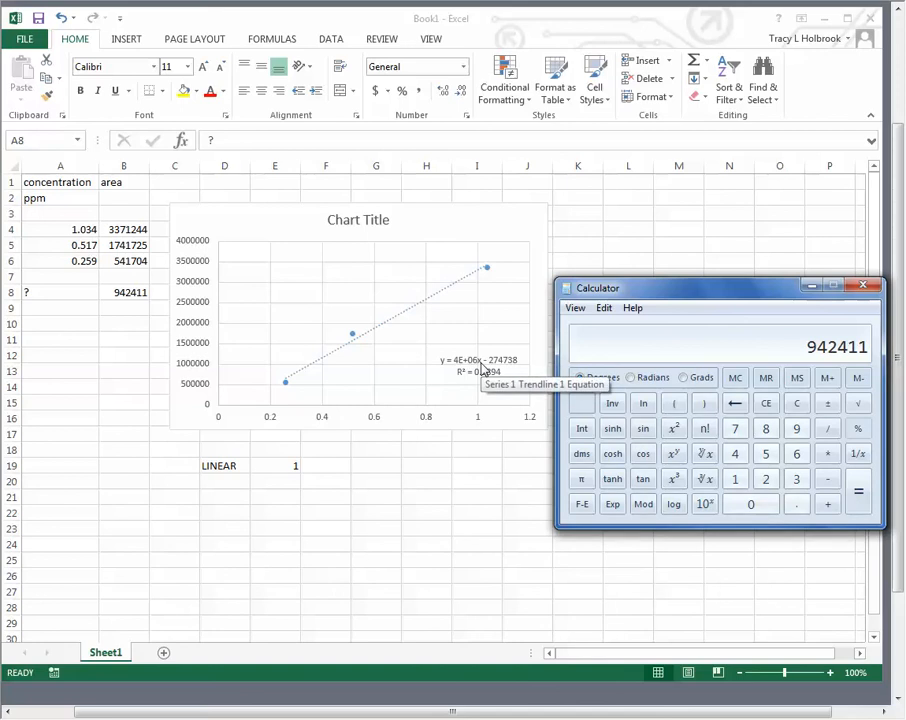
{"action": "left_click_drag", "start_coordinate": [680, 297], "coordinate": [449, 460]}
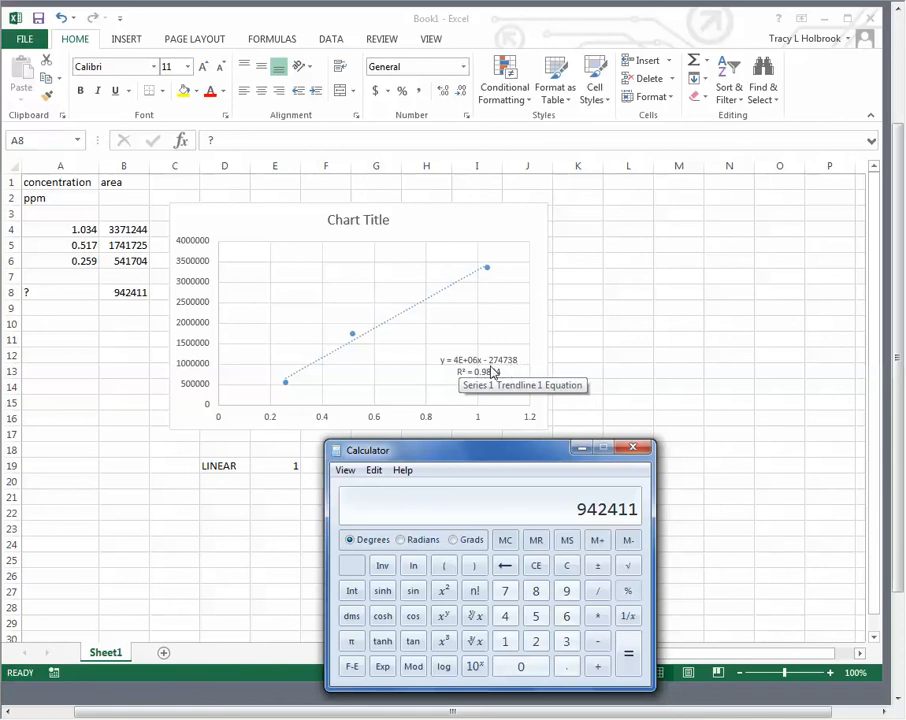
- Solve the trendline equation for the unknown sample by adding 274738 to its area and dividing the sum by 4000000
{"action": "key", "text": "plus"}
{"action": "type", "text": "274738"}
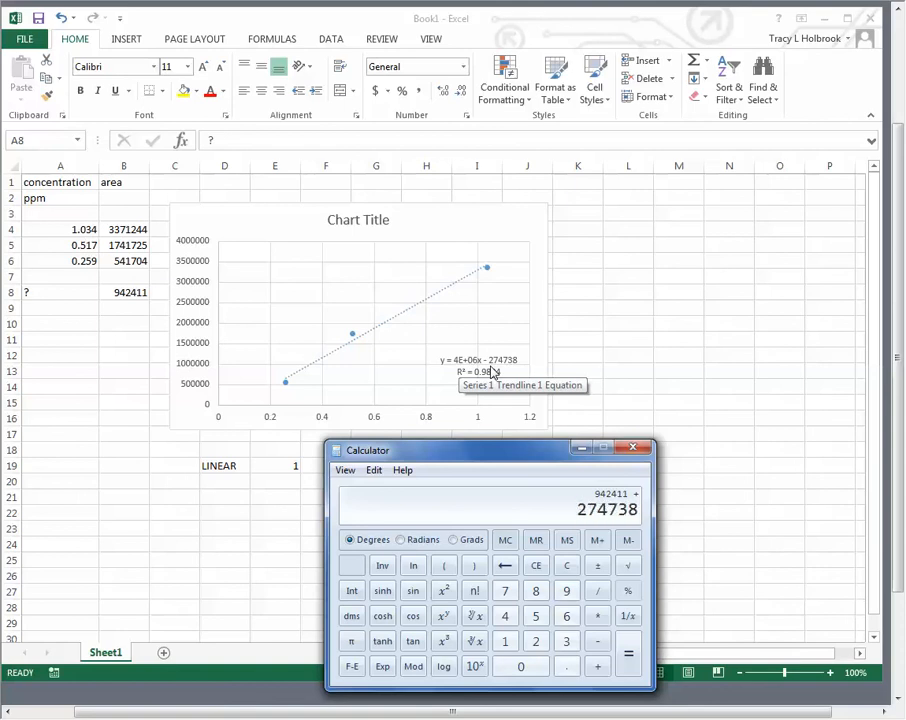
{"action": "key", "text": "Return"}
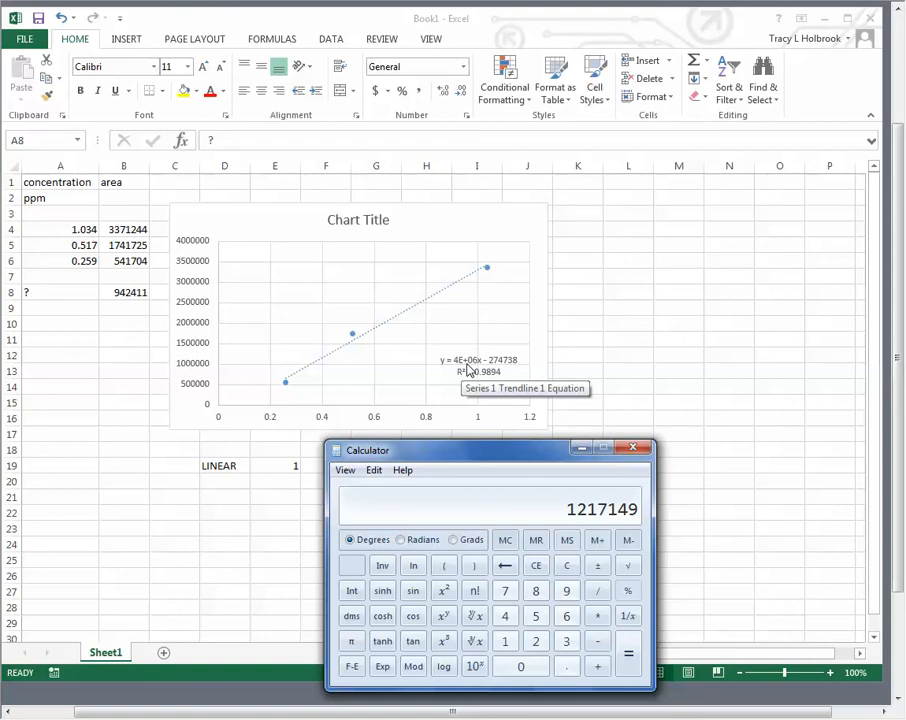
{"action": "key", "text": "slash"}
{"action": "type", "text": "4"}
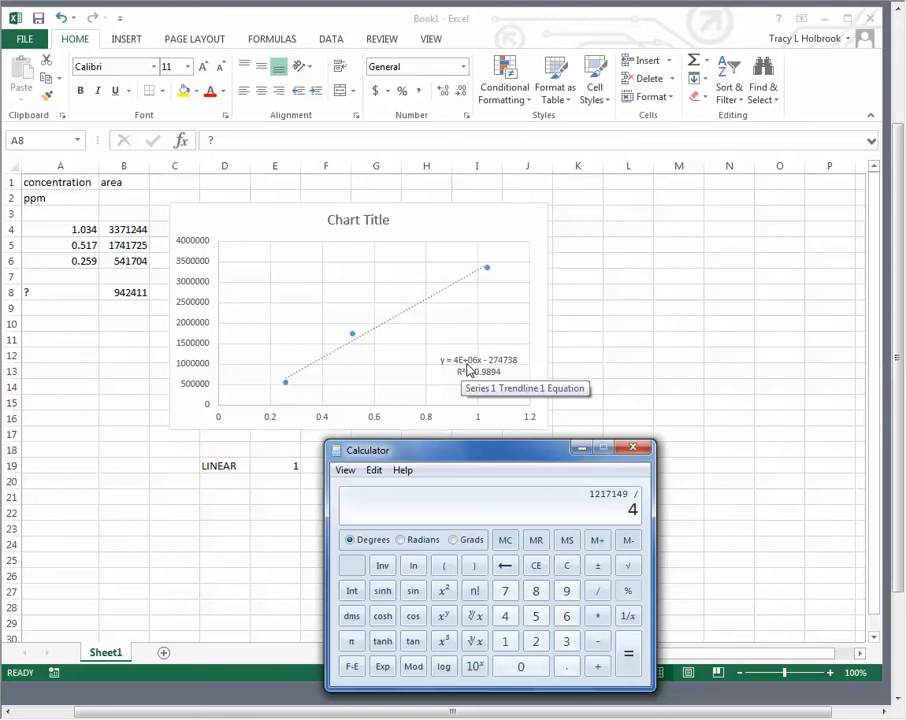
{"action": "type", "text": "000000"}
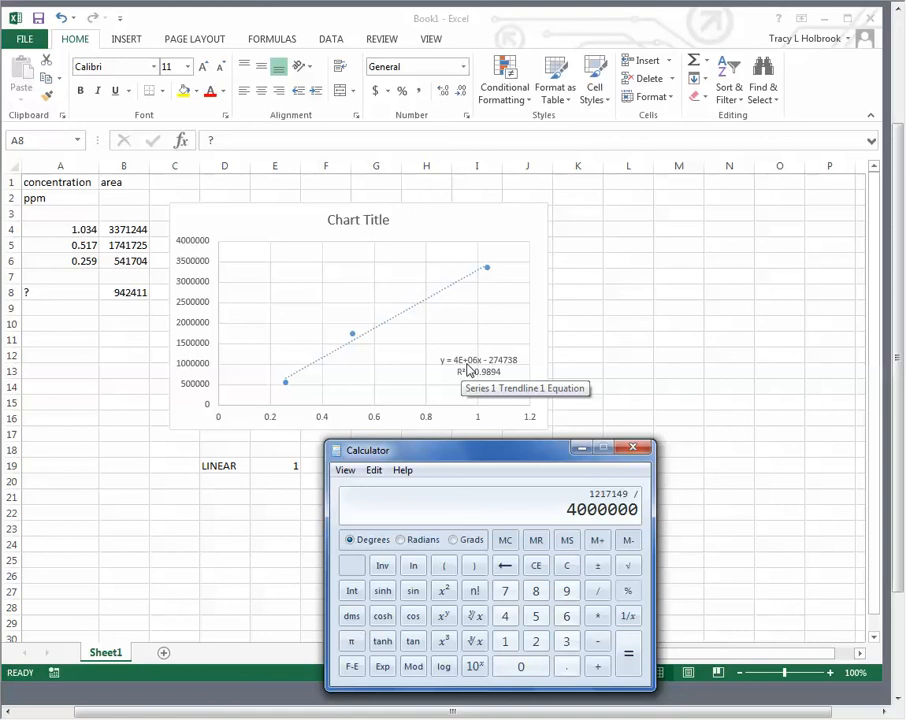
{"action": "key", "text": "Return"}
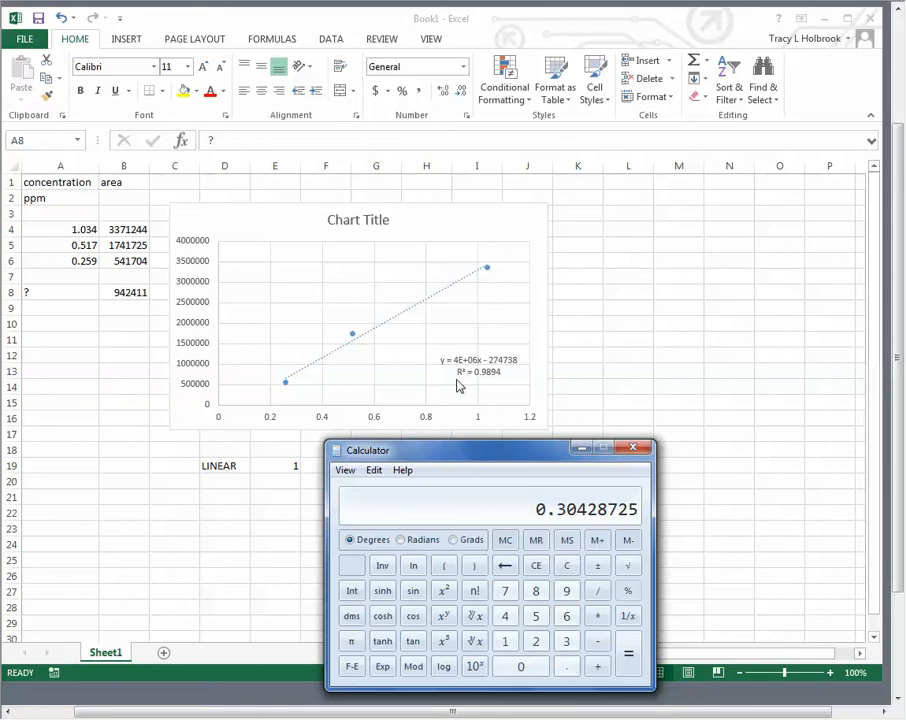
- Switch back to Excel and record the calculated concentration as 0.304 in cell D22 with the unit PPM in E22
{"action": "left_click", "coordinate": [180, 517]}
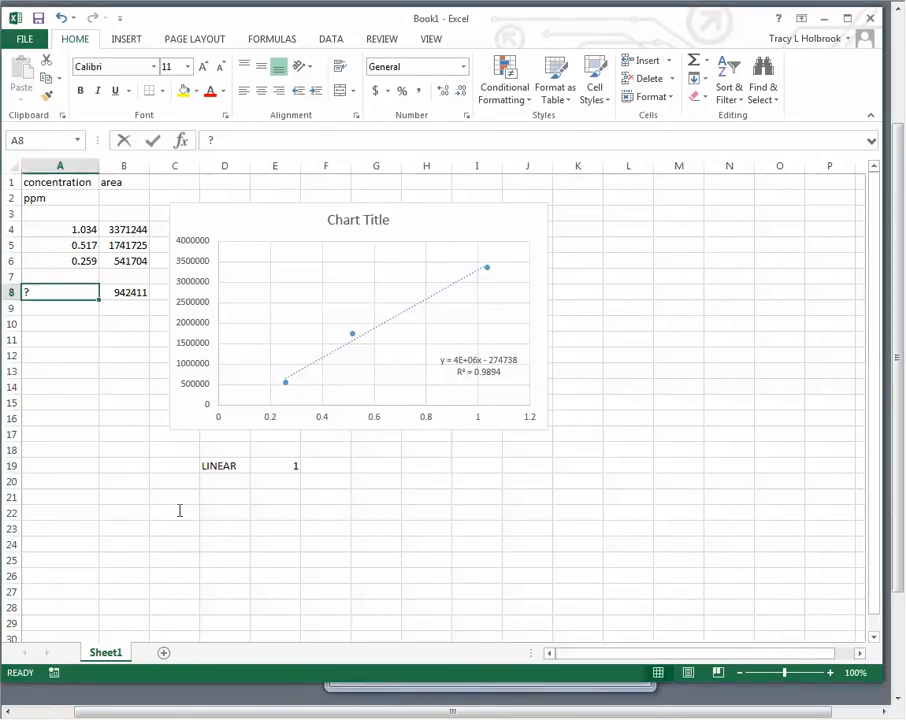
{"action": "left_click", "coordinate": [208, 510]}
{"action": "type", "text": "0.304"}
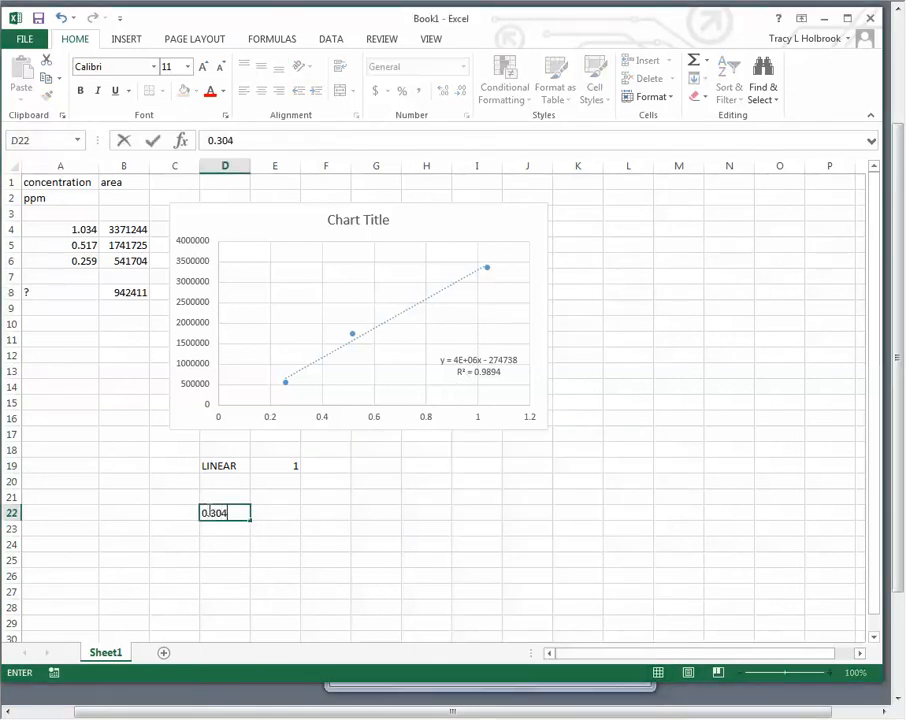
{"action": "key", "text": "Tab"}
{"action": "type", "text": "PPM"}
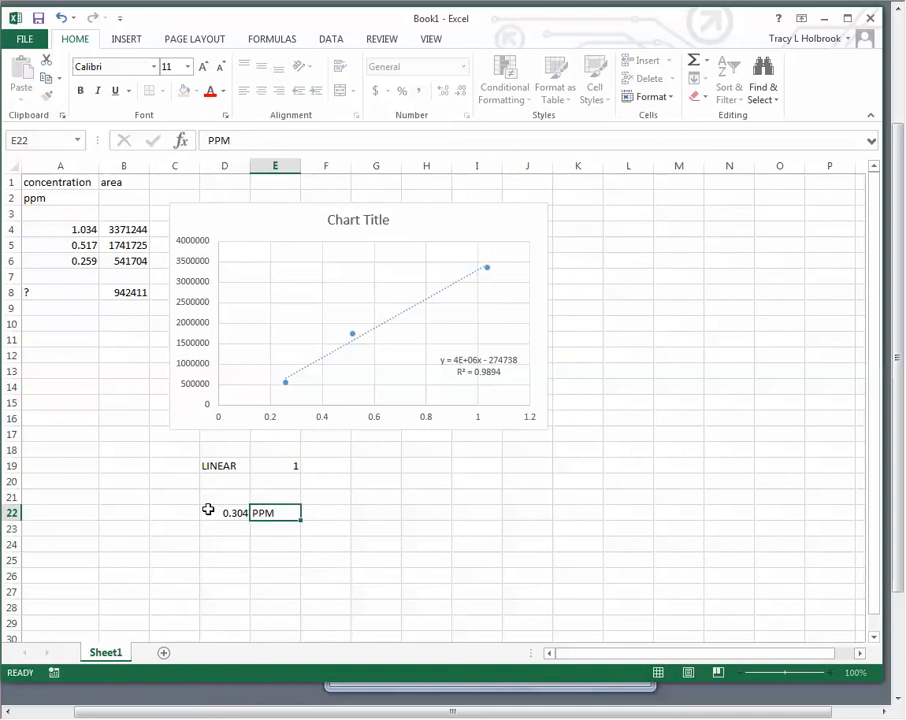
{"action": "key", "text": "Return"}
- Add the equivalent unit MG/L in cell F22 and select the concentration in cell D22
{"action": "key", "text": "Up"}
{"action": "key", "text": "Right"}
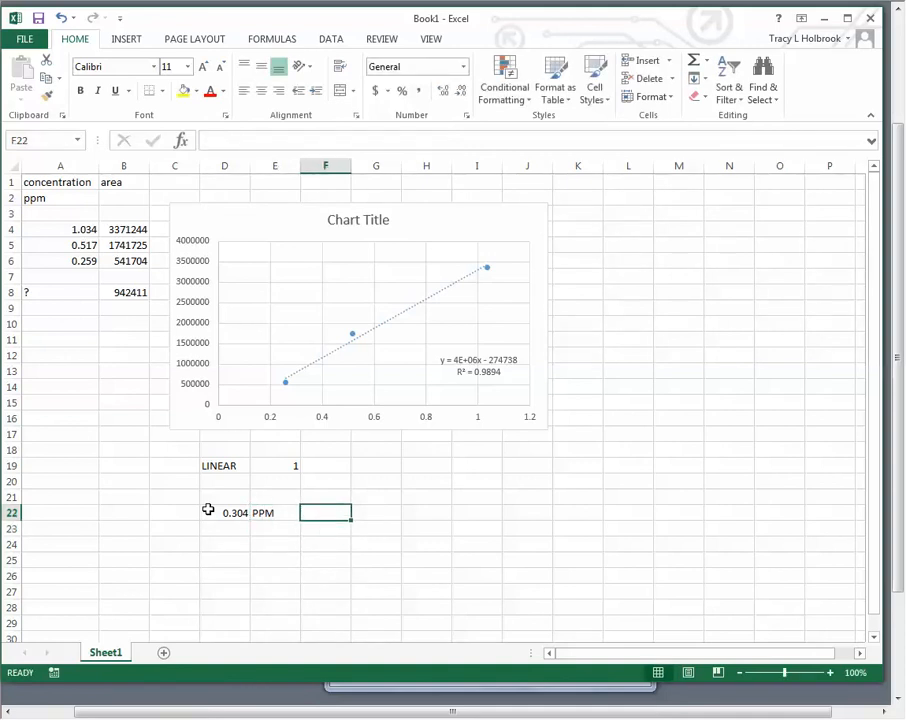
{"action": "type", "text": "MG/IL"}
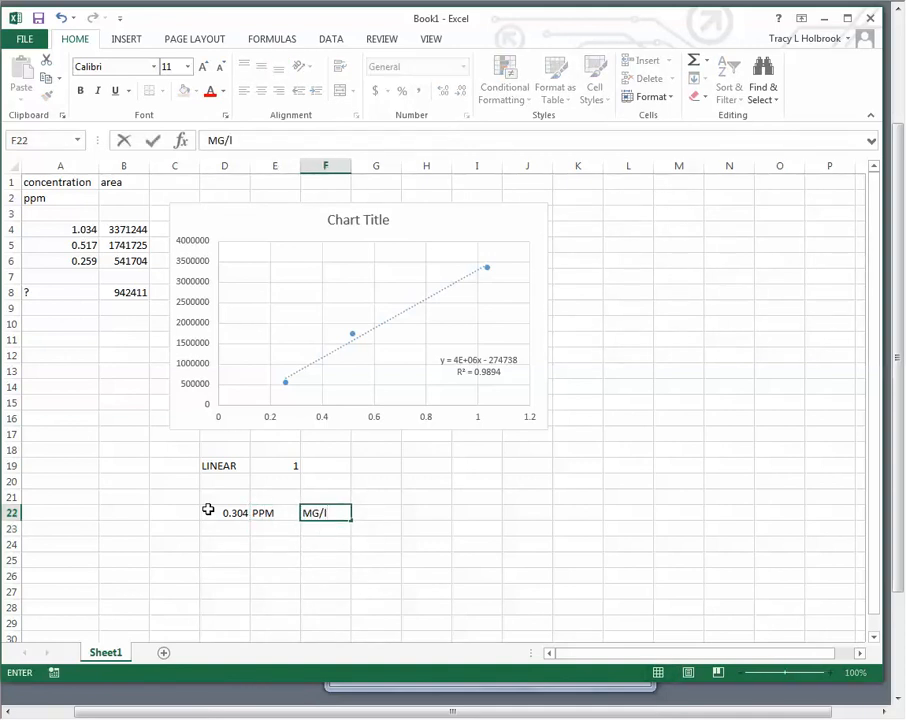
{"action": "key", "text": "BackSpace"}
{"action": "key", "text": "BackSpace"}
{"action": "type", "text": "L"}
{"action": "key", "text": "Return"}
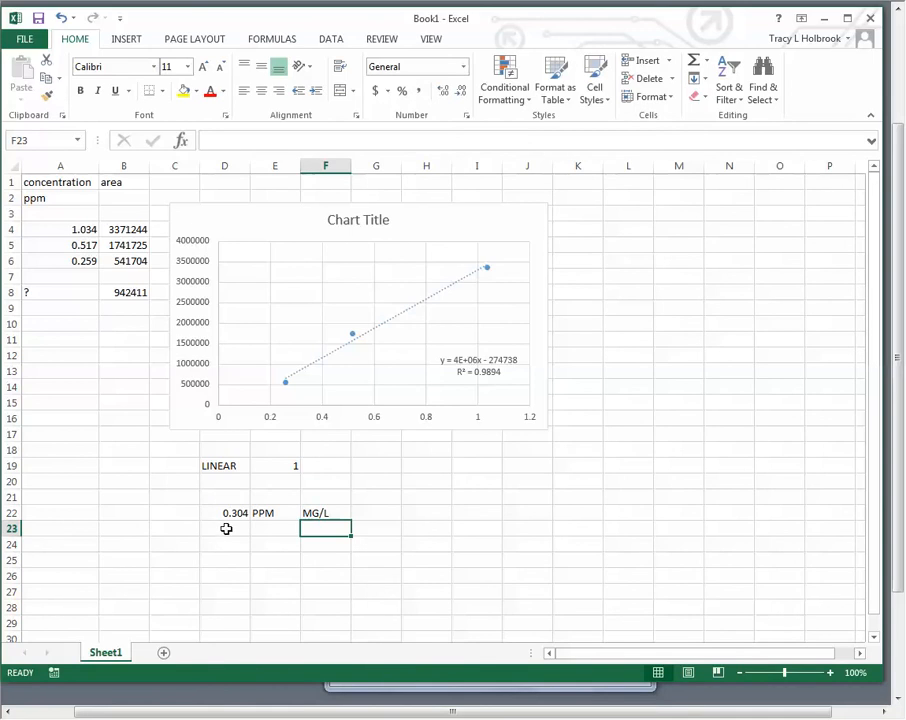
{"action": "left_click", "coordinate": [228, 540]}
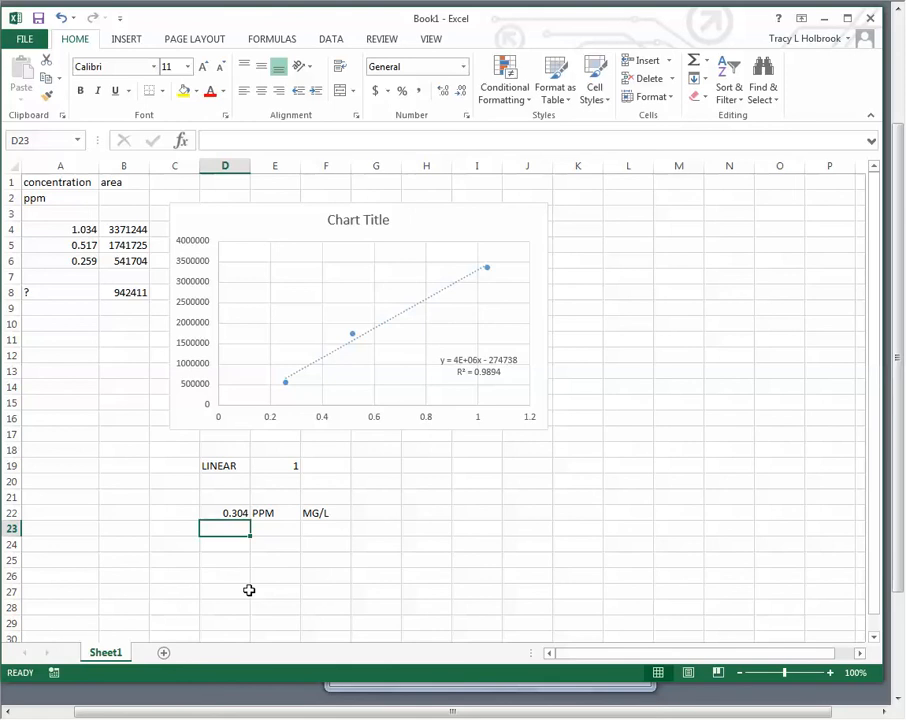
{"action": "key", "text": "Up"}
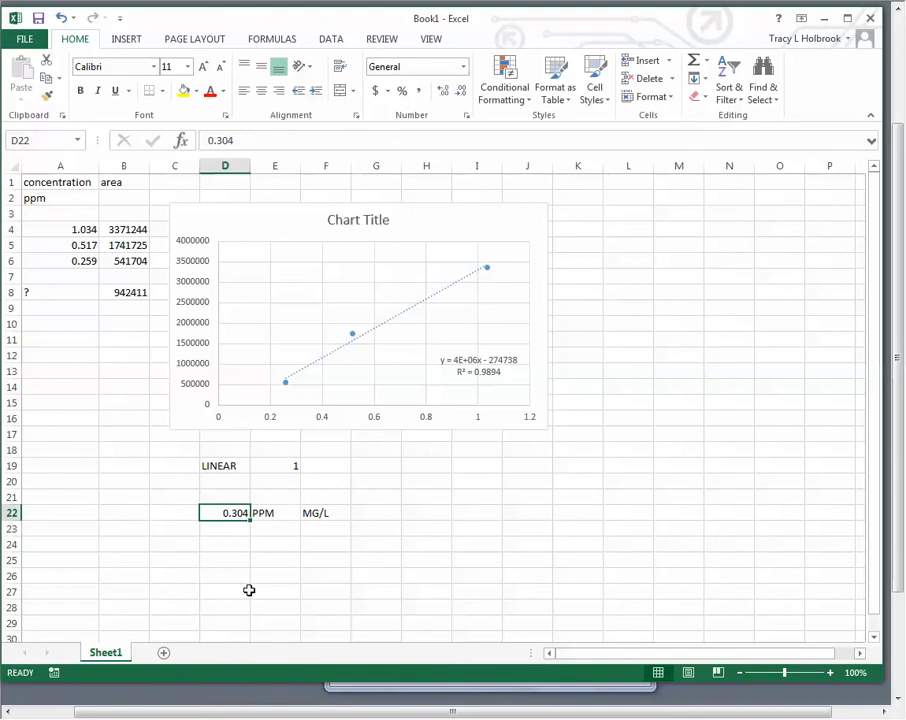